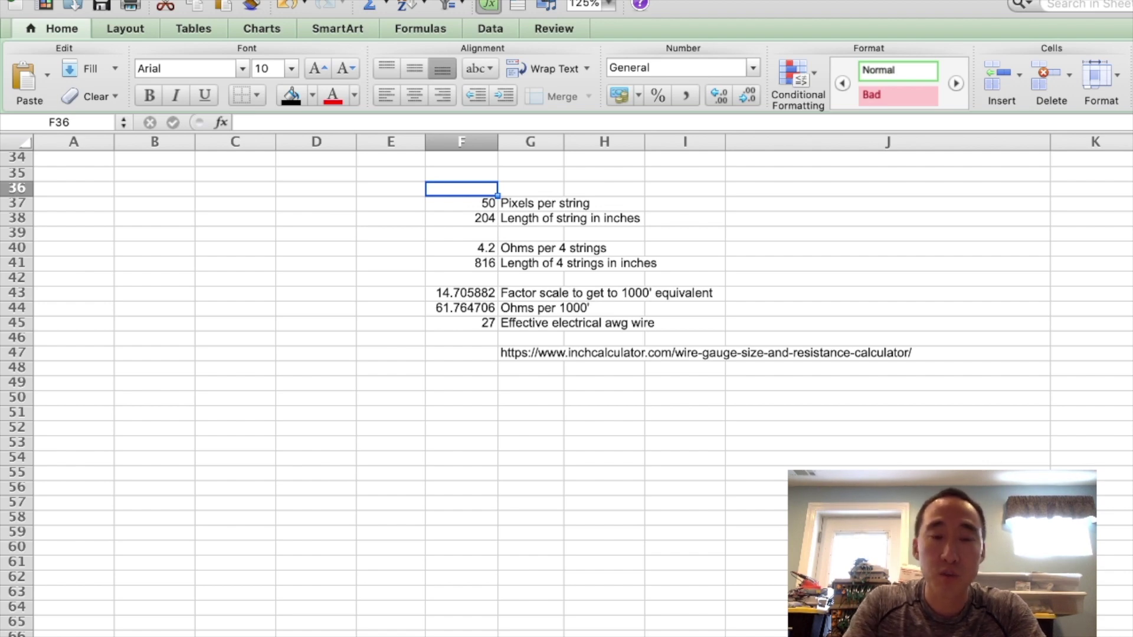
- Examine the 4-string resistance calculation in column F, from string length and measured ohms through the scale factor to ohms per 1000'
{"action": "key", "text": "Down"}
{"action": "key", "text": "Down"}
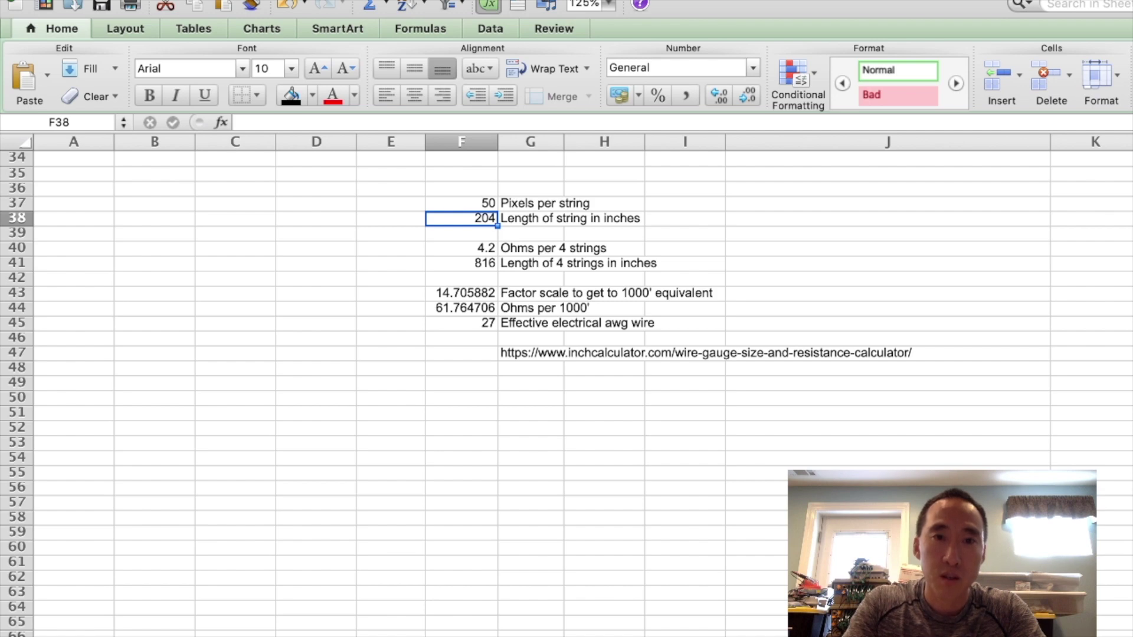
{"action": "left_click", "coordinate": [461, 249]}
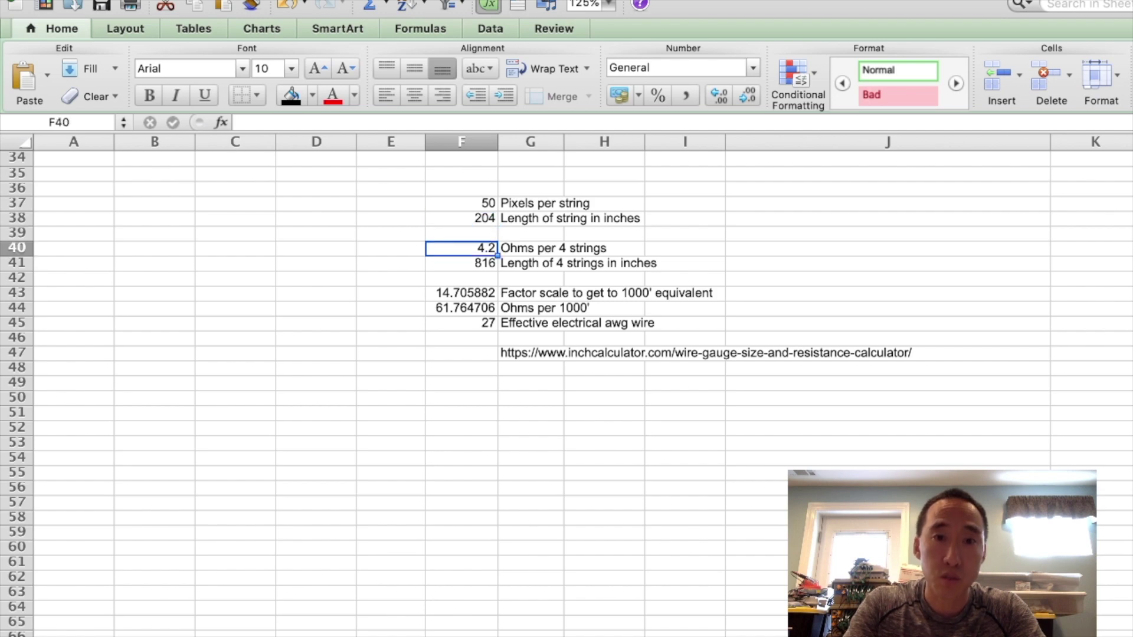
{"action": "left_click", "coordinate": [461, 263]}
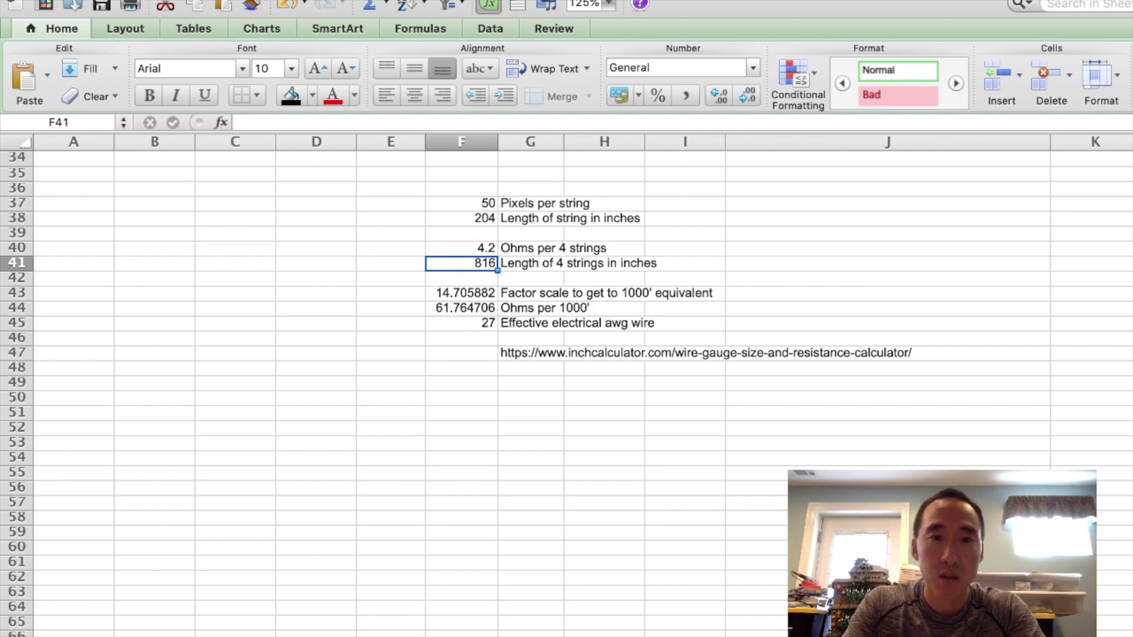
{"action": "left_click", "coordinate": [531, 352]}
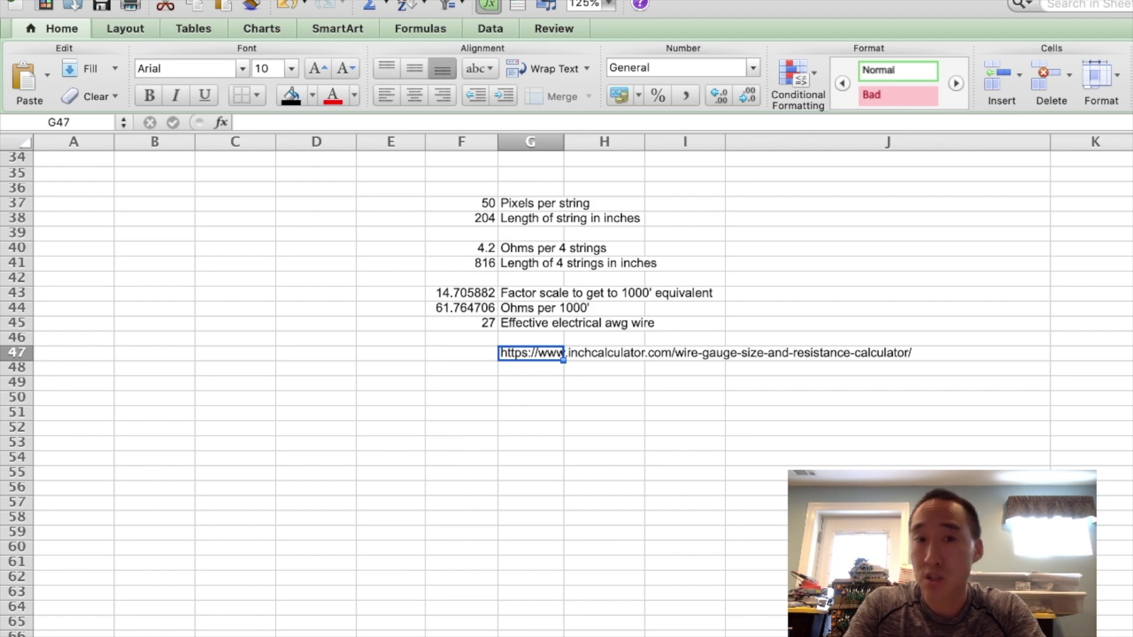
{"action": "left_click", "coordinate": [461, 263]}
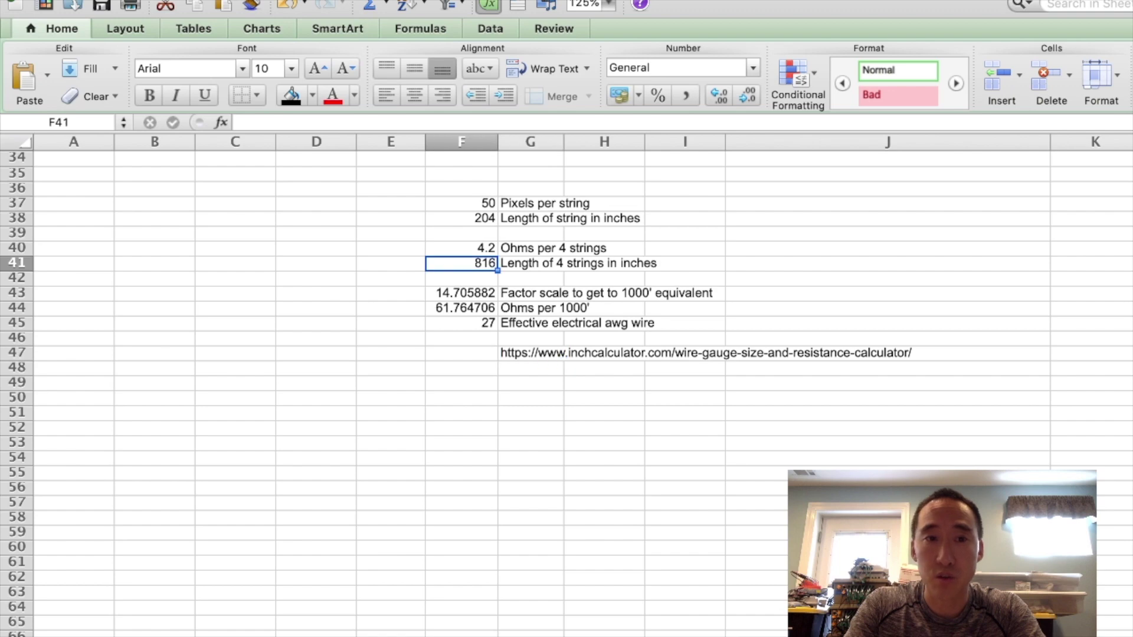
{"action": "left_click", "coordinate": [461, 293]}
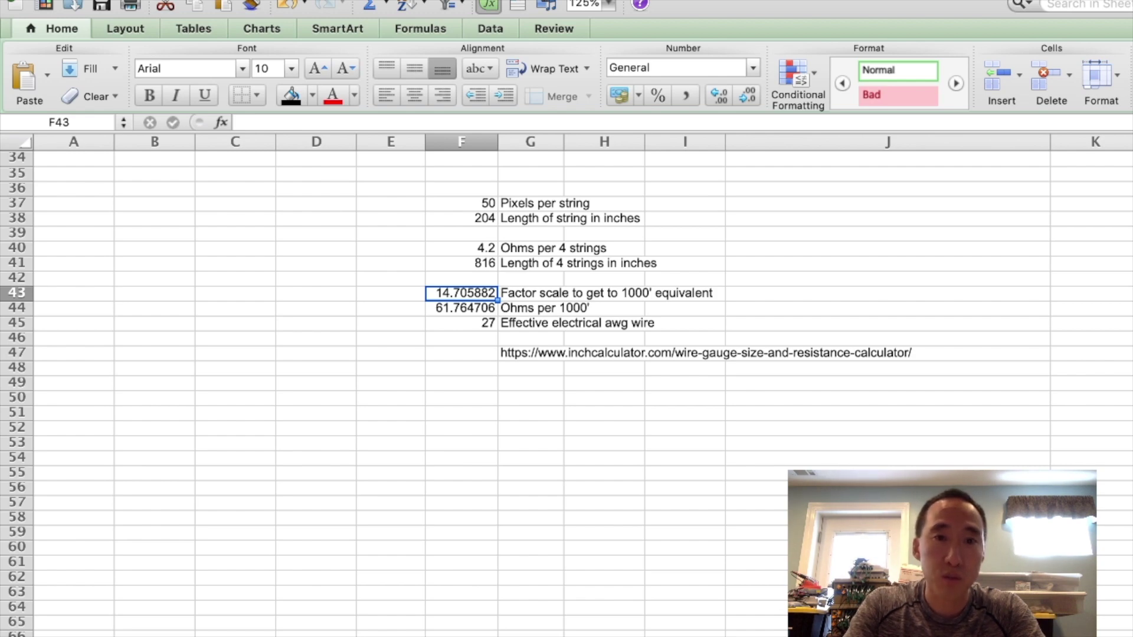
{"action": "left_click", "coordinate": [461, 249]}
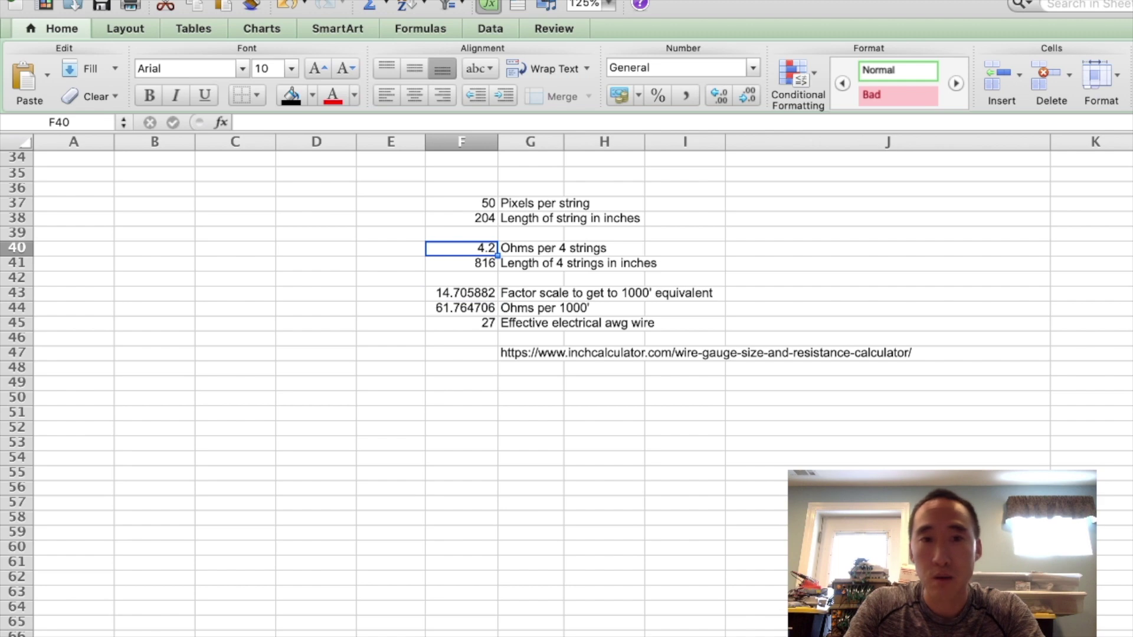
{"action": "left_click", "coordinate": [461, 293]}
{"action": "left_click", "coordinate": [461, 308]}
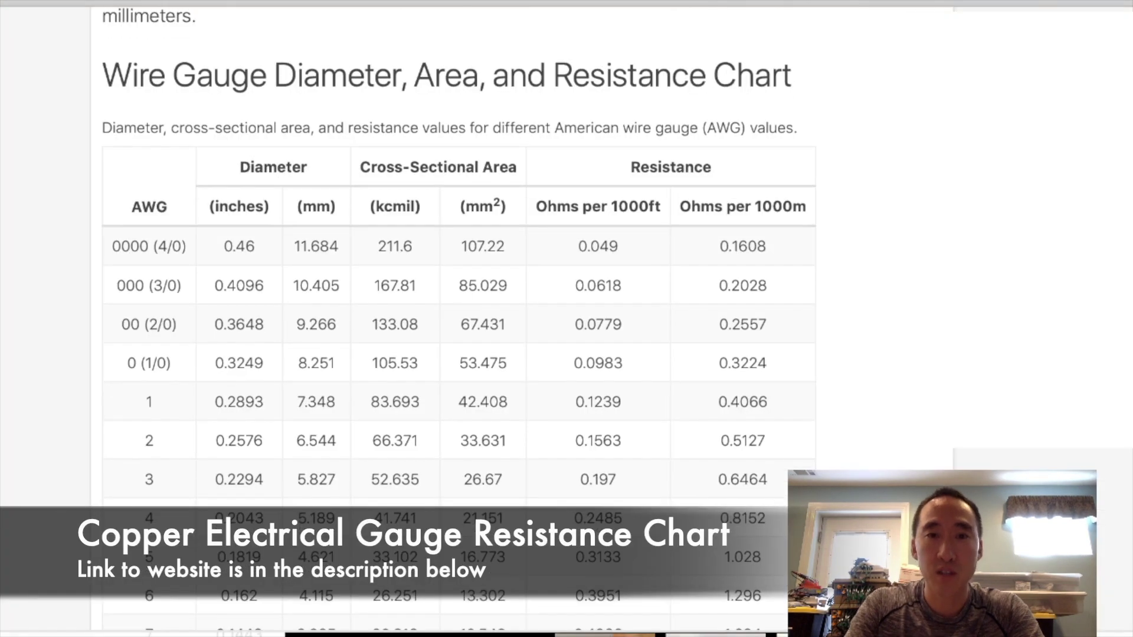
- Look up the 27 AWG row in the web page's wire gauge resistance chart and highlight its Ohms per 1000ft value
{"action": "scroll", "coordinate": [459, 319], "scroll_direction": "up", "scroll_amount": 1}
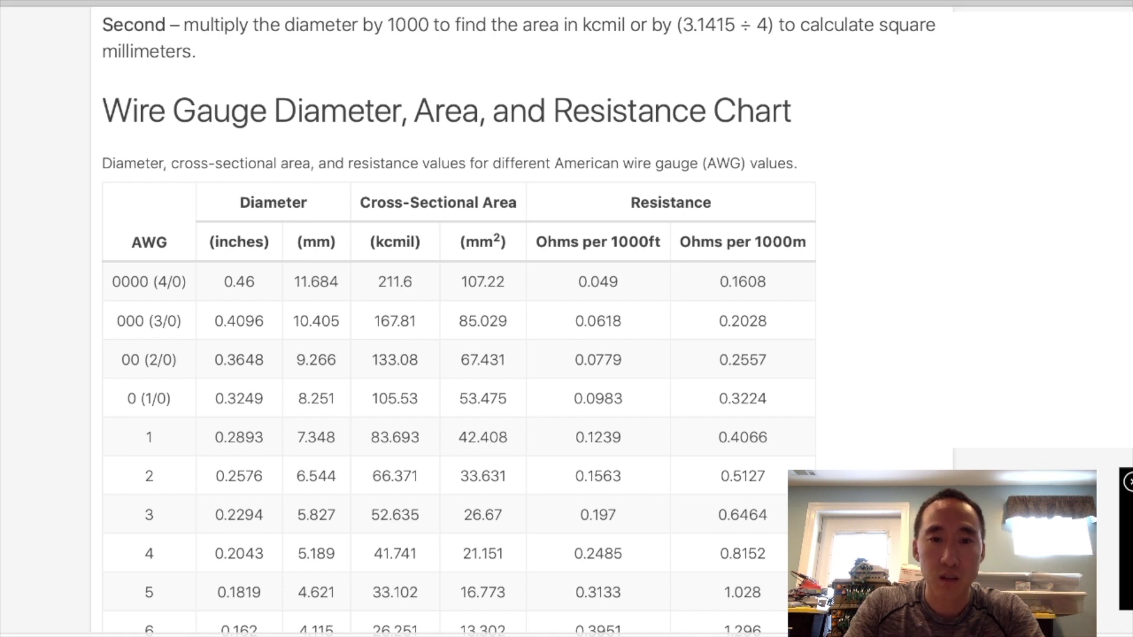
{"action": "scroll", "coordinate": [459, 319], "scroll_direction": "down", "scroll_amount": 3}
{"action": "scroll", "coordinate": [459, 318], "scroll_direction": "down", "scroll_amount": 7}
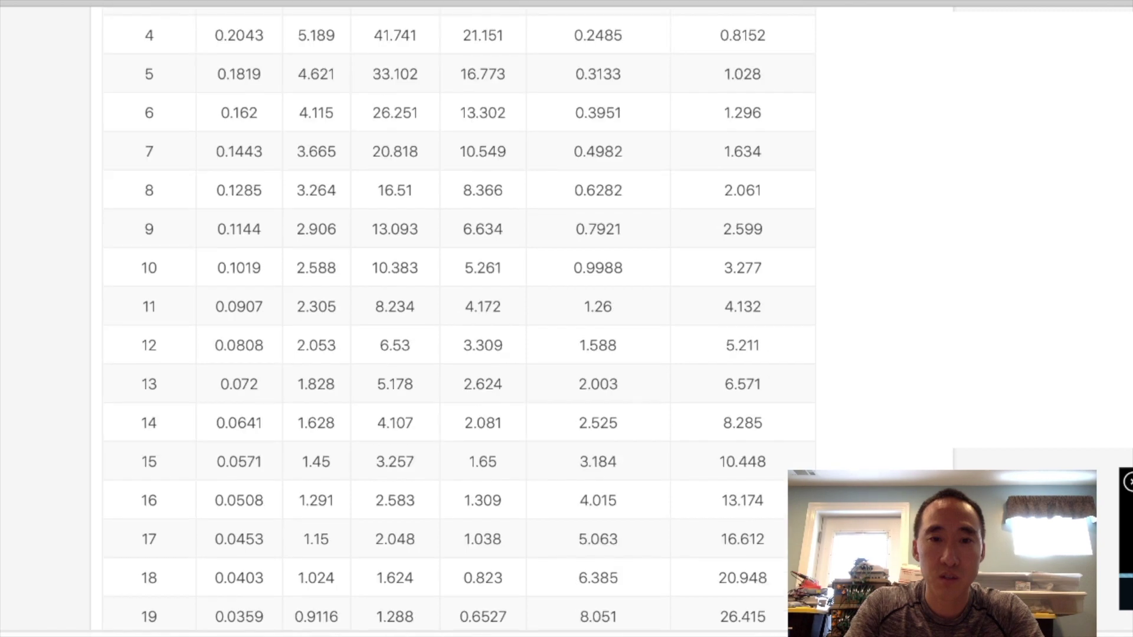
{"action": "scroll", "coordinate": [459, 319], "scroll_direction": "down", "scroll_amount": 7}
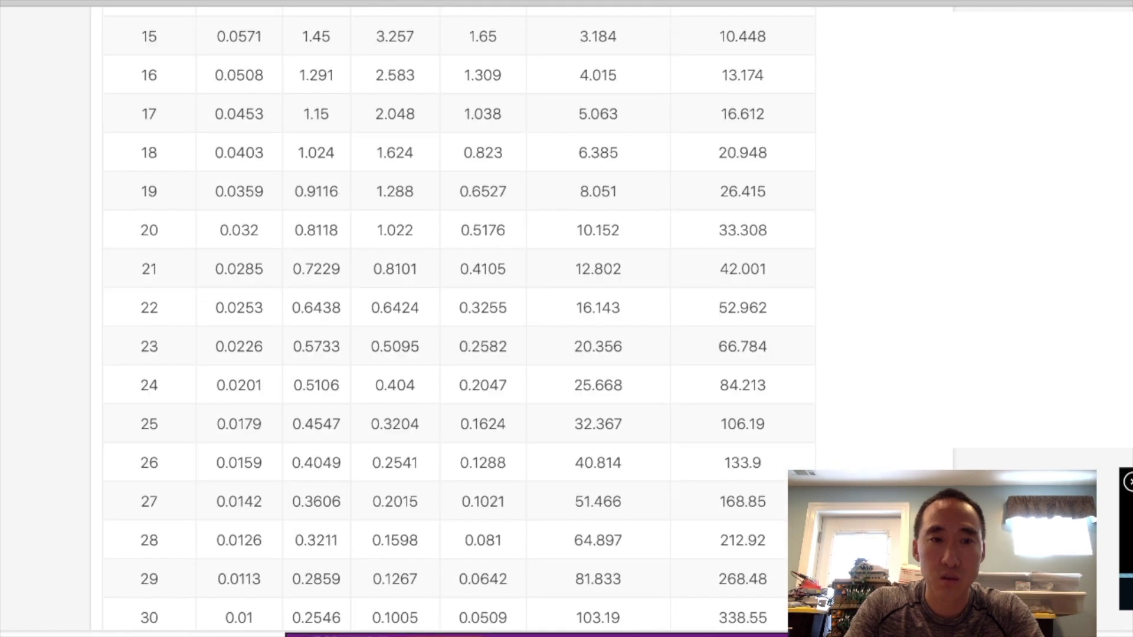
{"action": "scroll", "coordinate": [459, 318], "scroll_direction": "down", "scroll_amount": 1}
{"action": "double_click", "coordinate": [598, 451]}
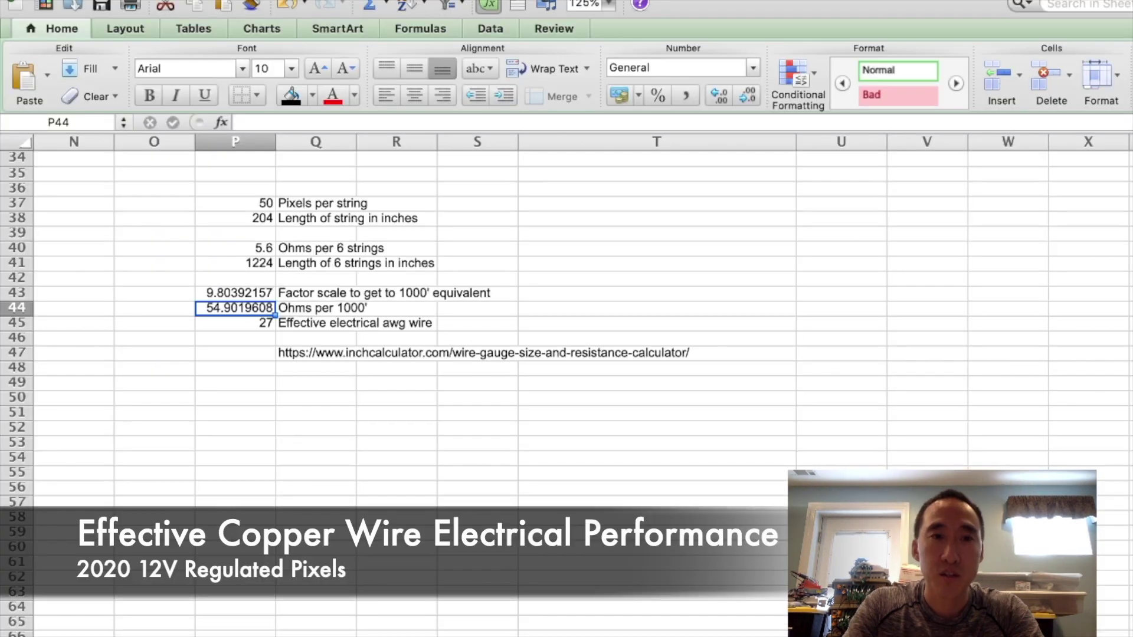
- Examine the 6-string resistance calculation in column P, from string length through ohms per 1000' to the effective AWG
{"action": "left_click", "coordinate": [236, 189]}
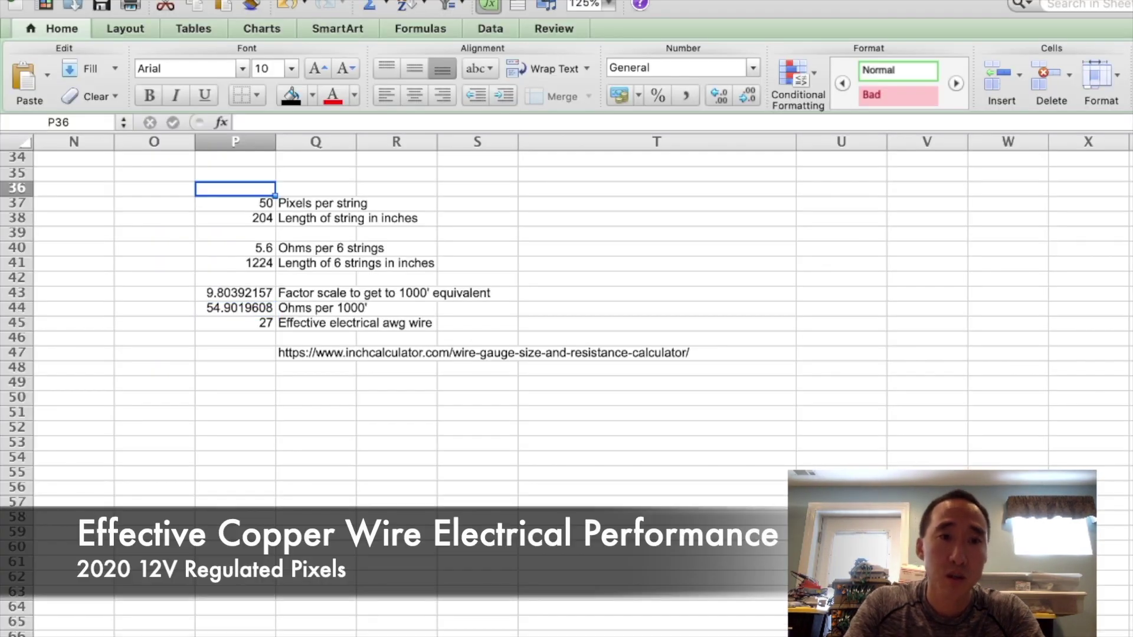
{"action": "key", "text": "Down"}
{"action": "key", "text": "Down"}
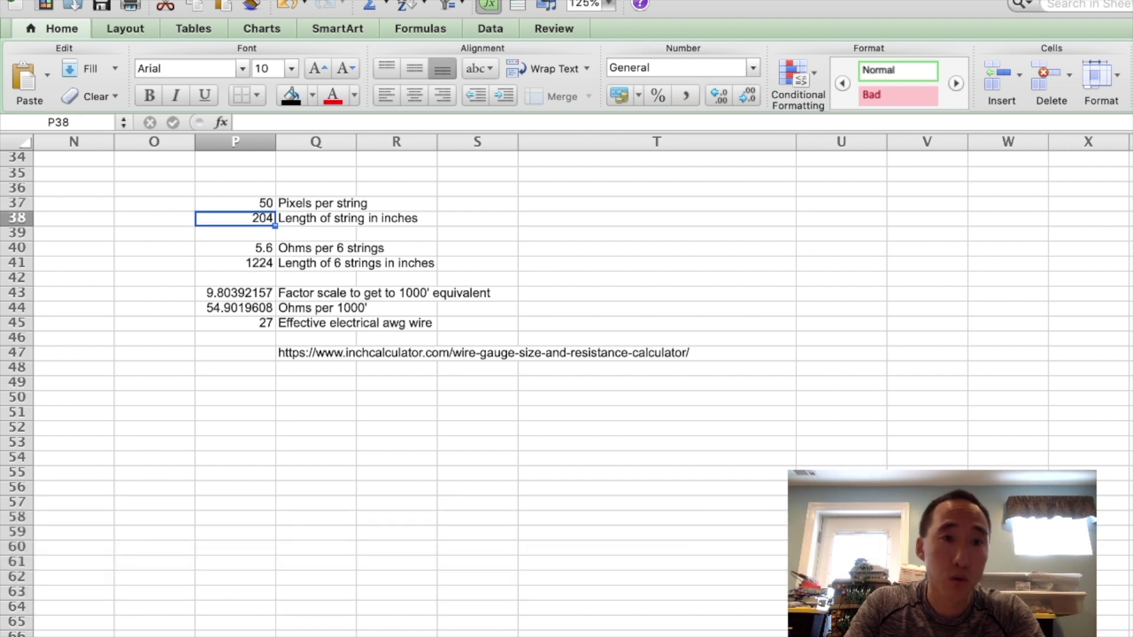
{"action": "key", "text": "Down"}
{"action": "key", "text": "Down"}
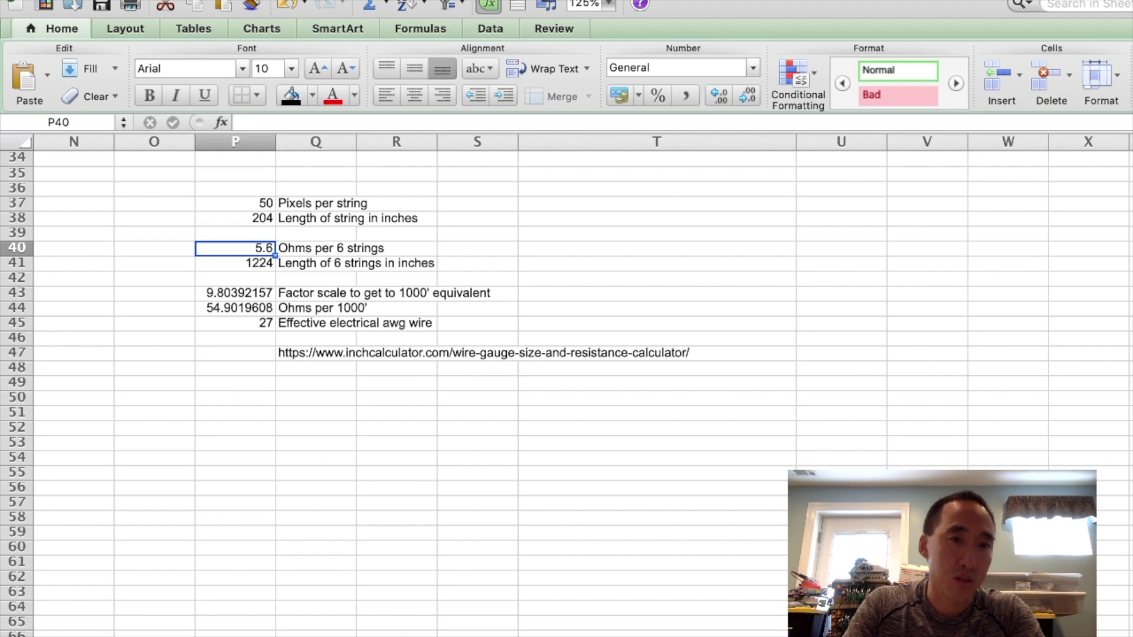
{"action": "key", "text": "Down"}
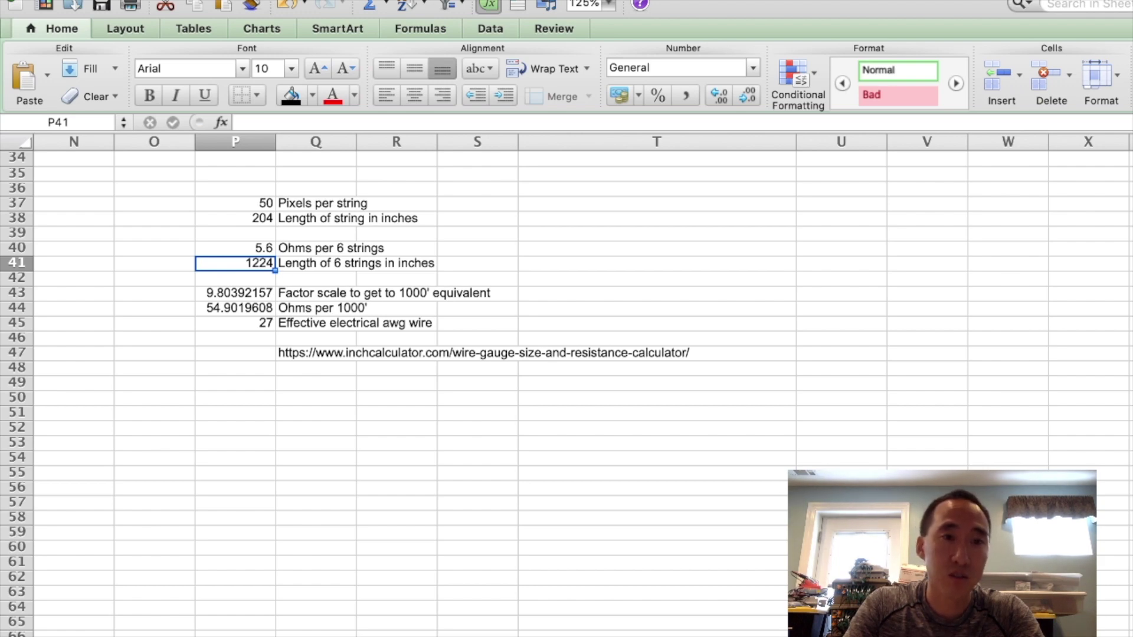
{"action": "left_click", "coordinate": [235, 294]}
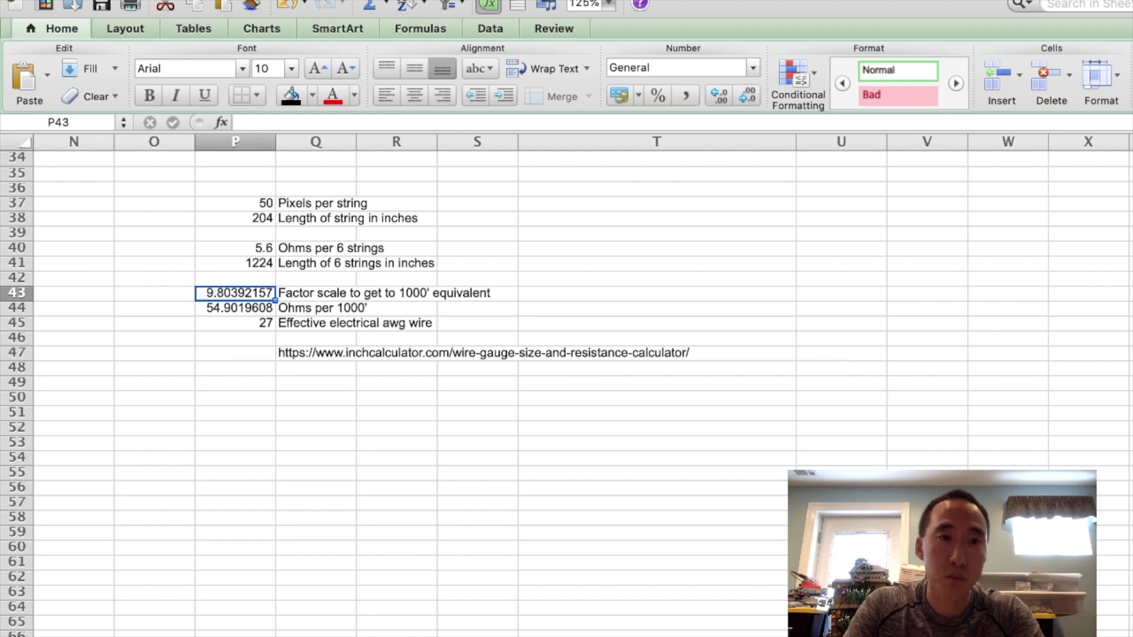
{"action": "left_click", "coordinate": [235, 248]}
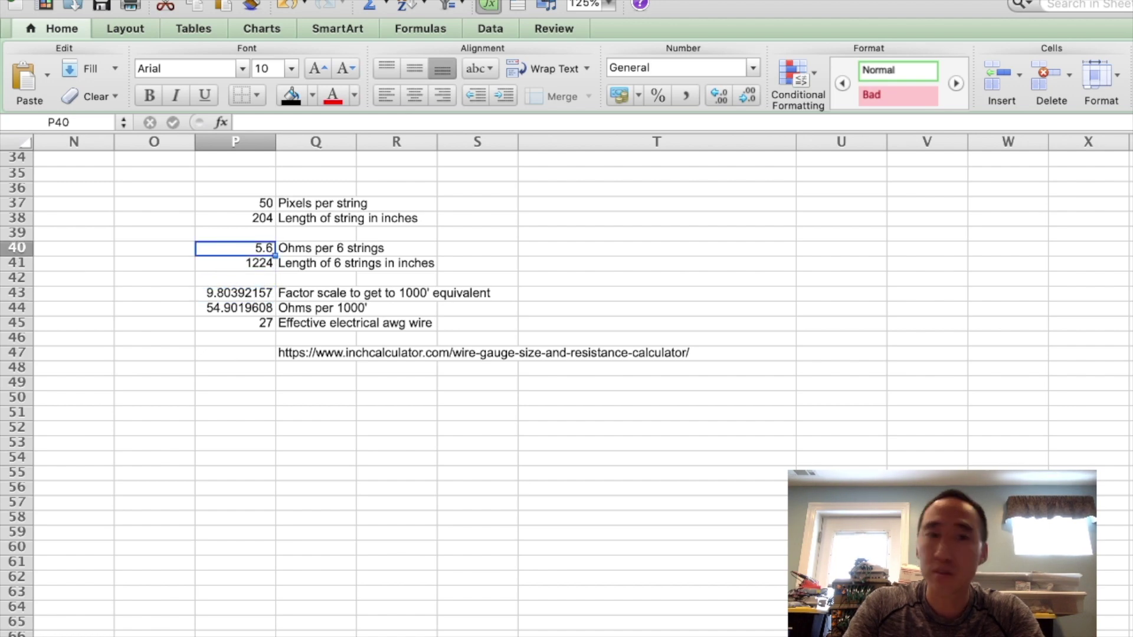
{"action": "left_click", "coordinate": [235, 293]}
{"action": "left_click", "coordinate": [235, 308]}
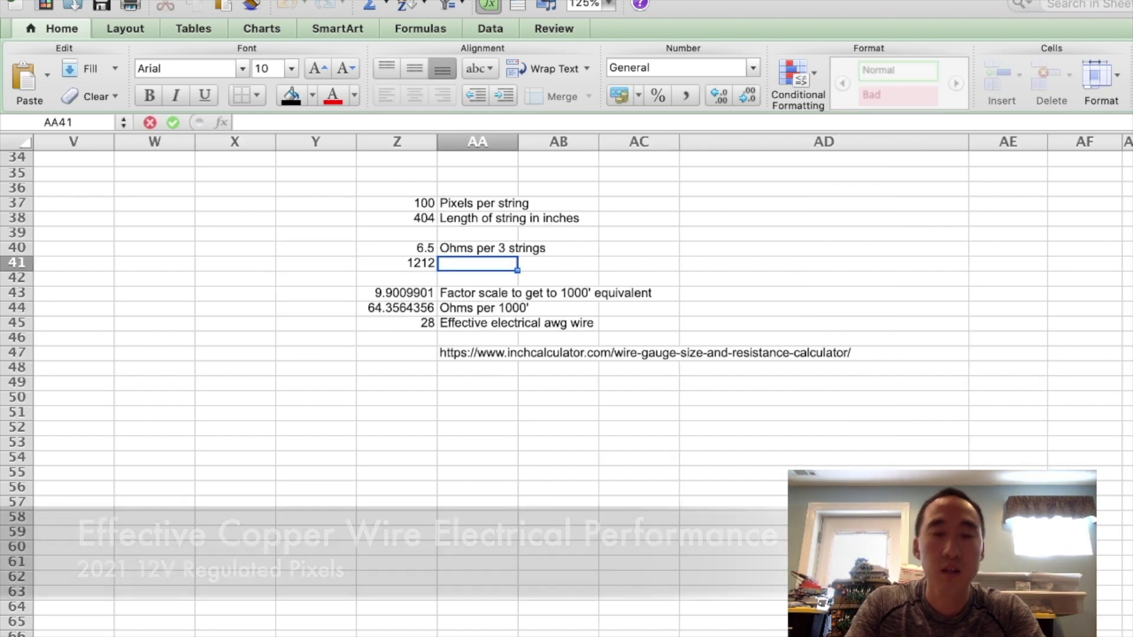
{"action": "key", "text": "Return"}
- Examine the 3-string, 100-pixel resistance calculation in column Z, from pixels per string through ohms per 1000' to the effective AWG
{"action": "left_click", "coordinate": [396, 189]}
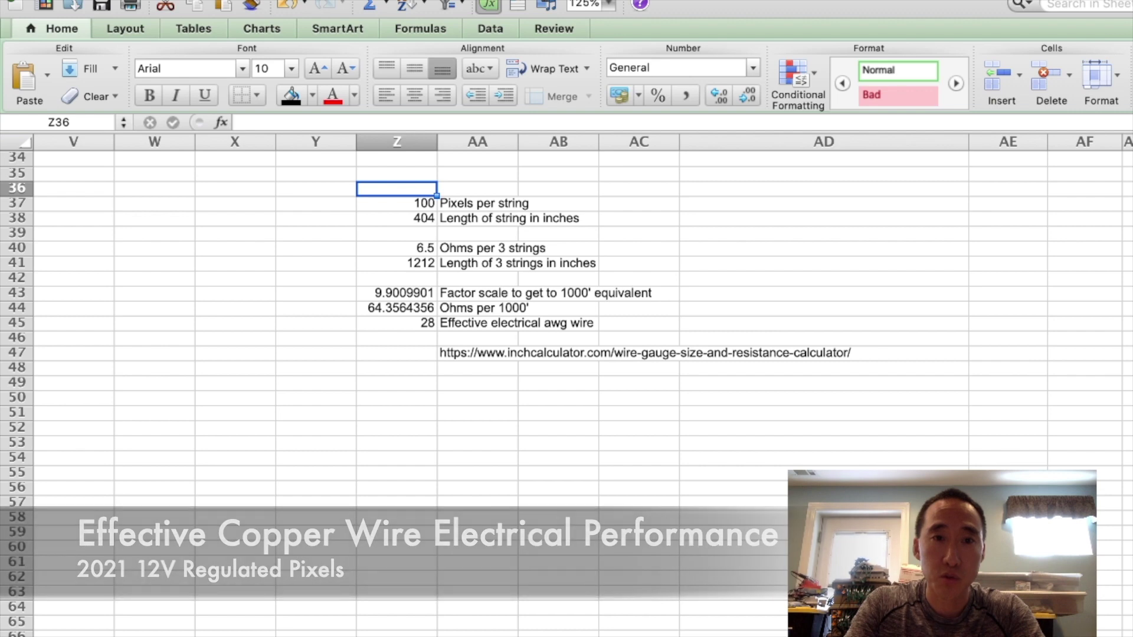
{"action": "left_click", "coordinate": [396, 203]}
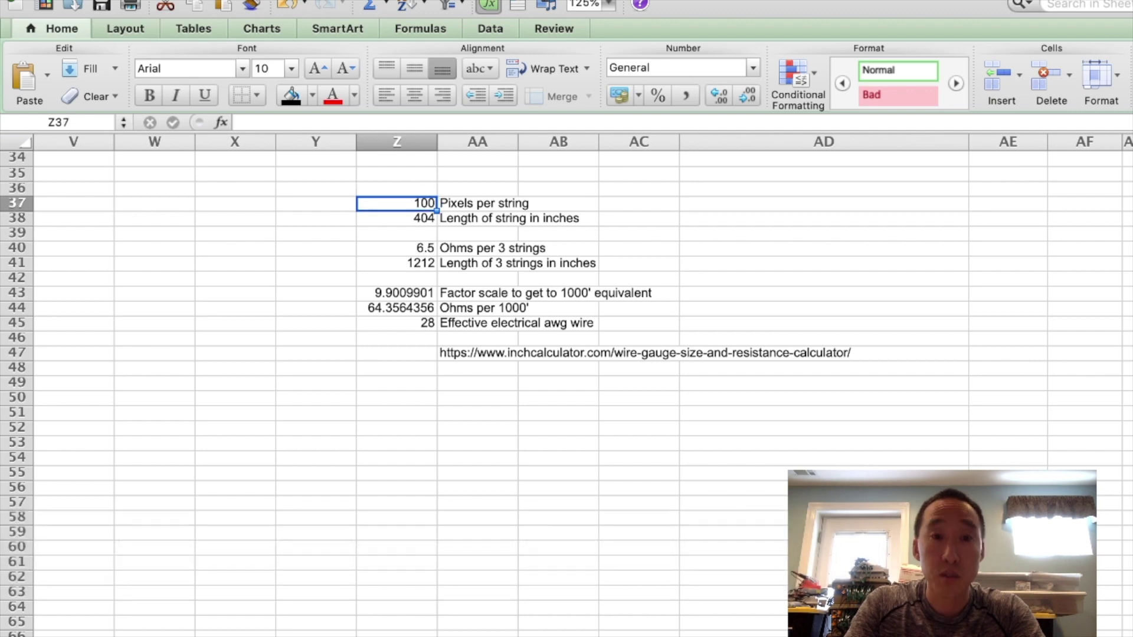
{"action": "left_click", "coordinate": [396, 218]}
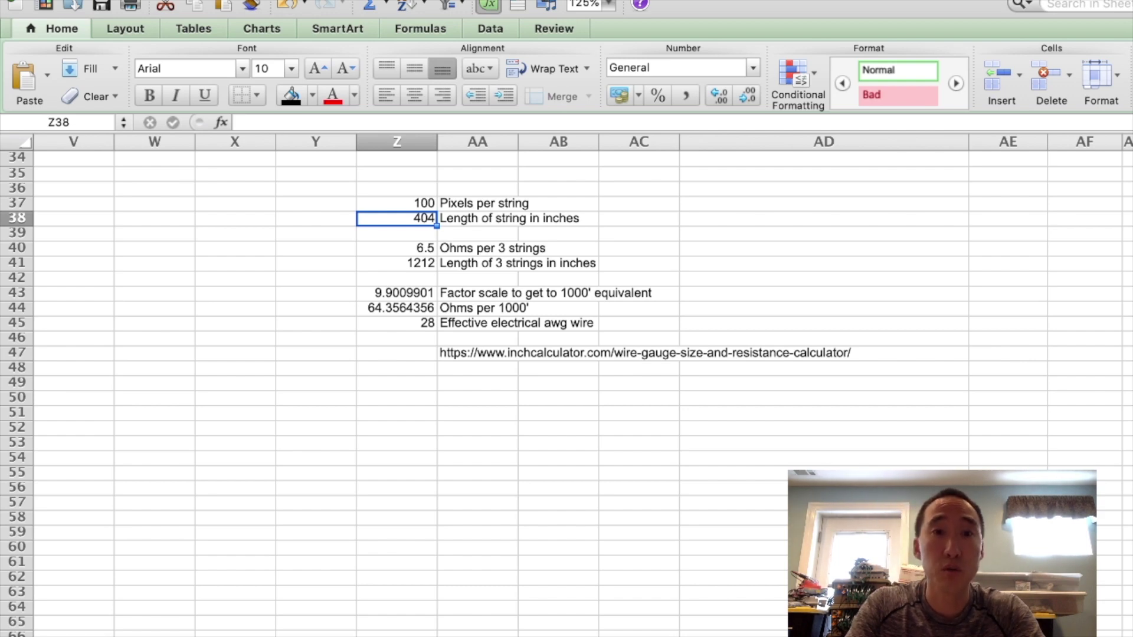
{"action": "left_click", "coordinate": [396, 248]}
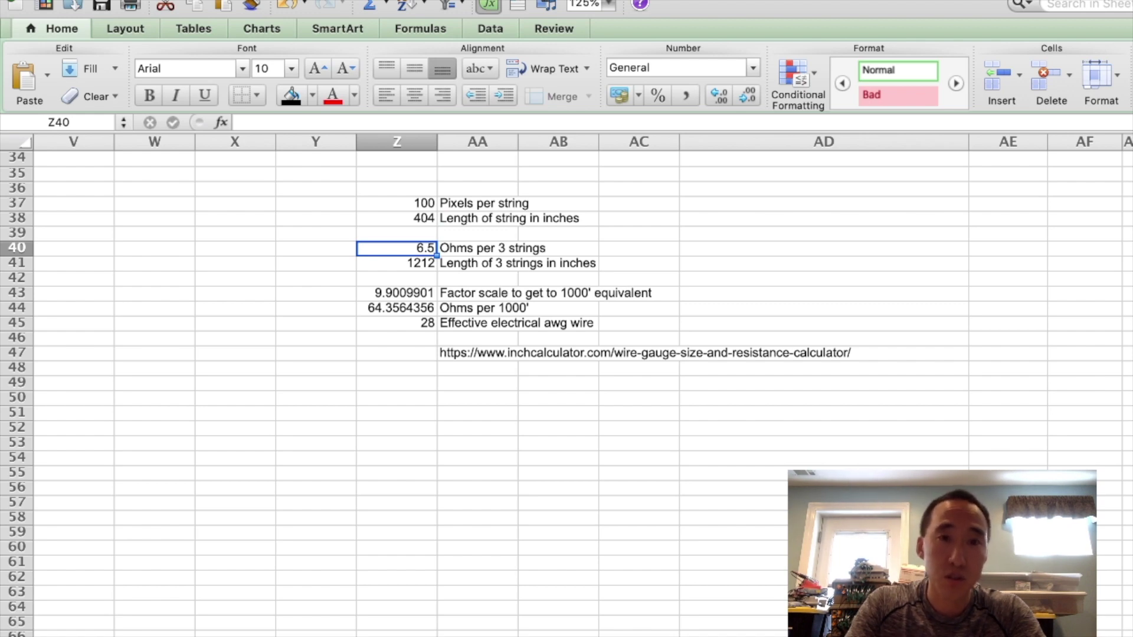
{"action": "left_click", "coordinate": [397, 263]}
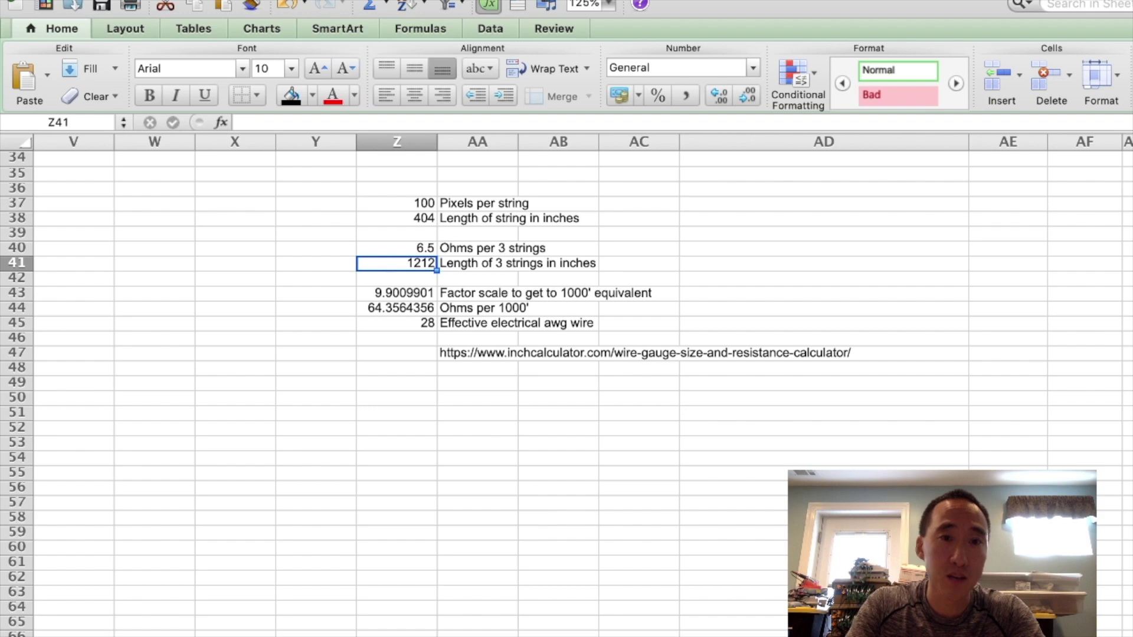
{"action": "left_click", "coordinate": [396, 293]}
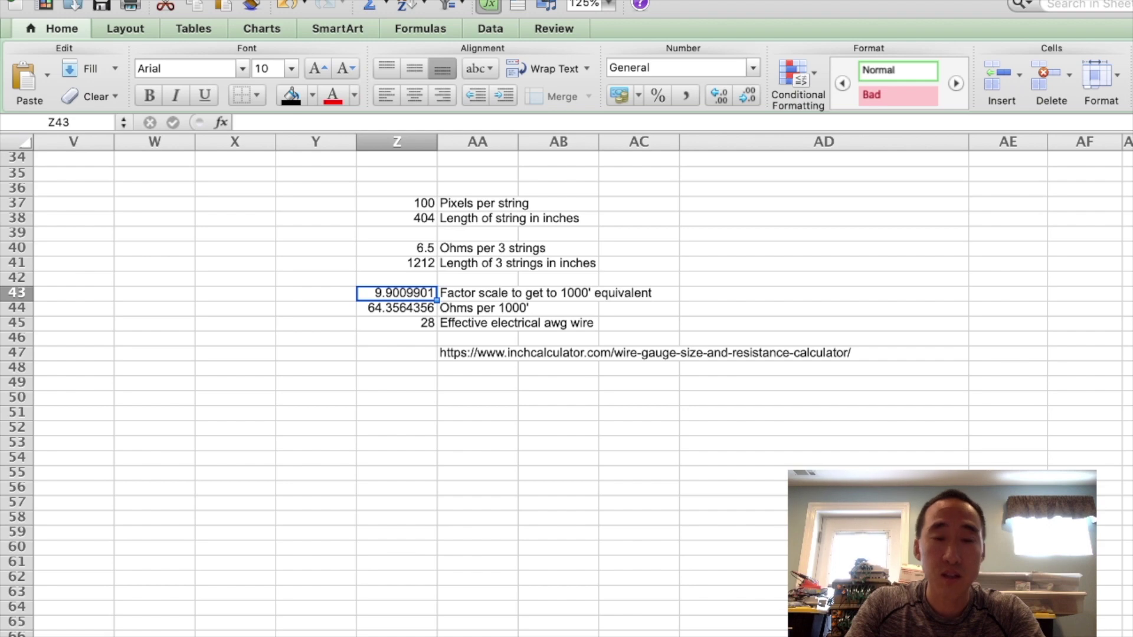
{"action": "left_click", "coordinate": [397, 308]}
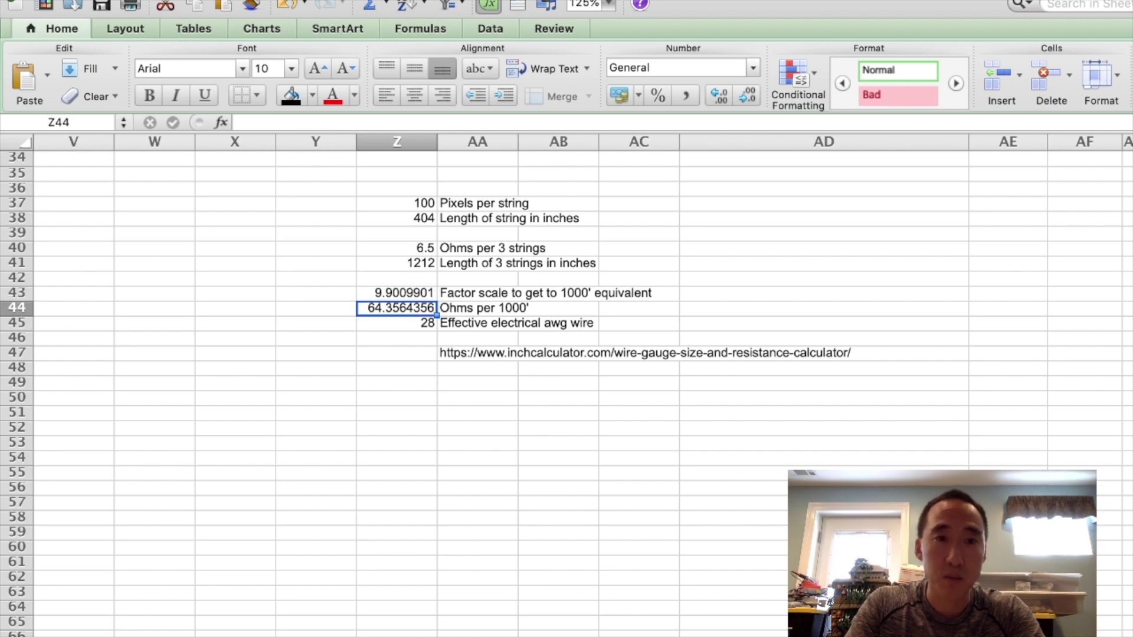
{"action": "left_click", "coordinate": [397, 248]}
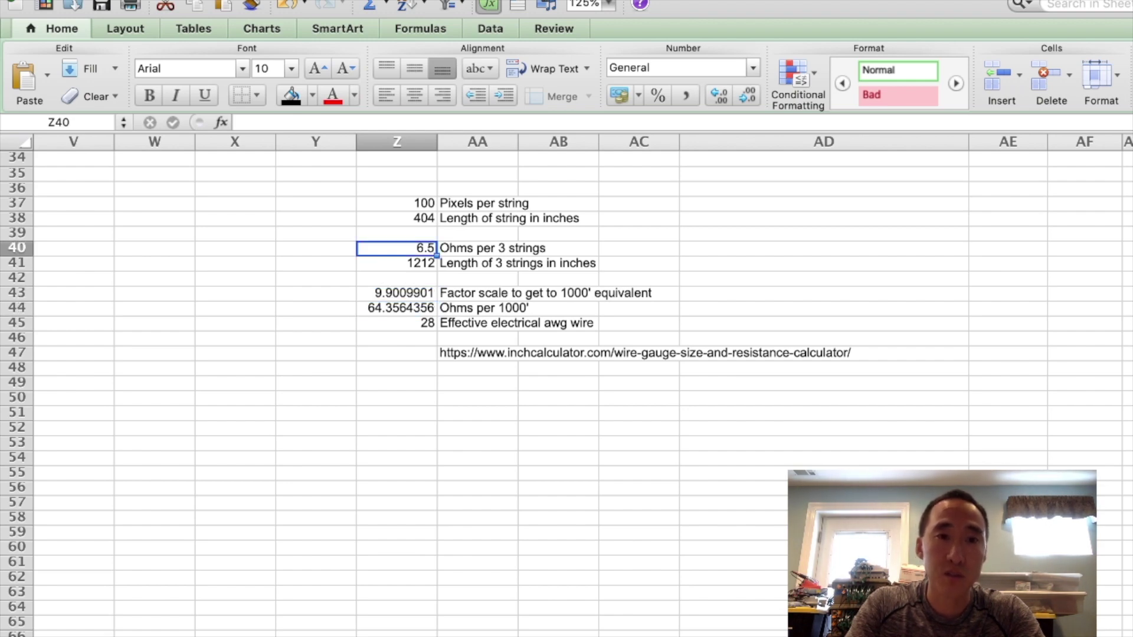
{"action": "left_click", "coordinate": [396, 293]}
{"action": "left_click", "coordinate": [396, 308]}
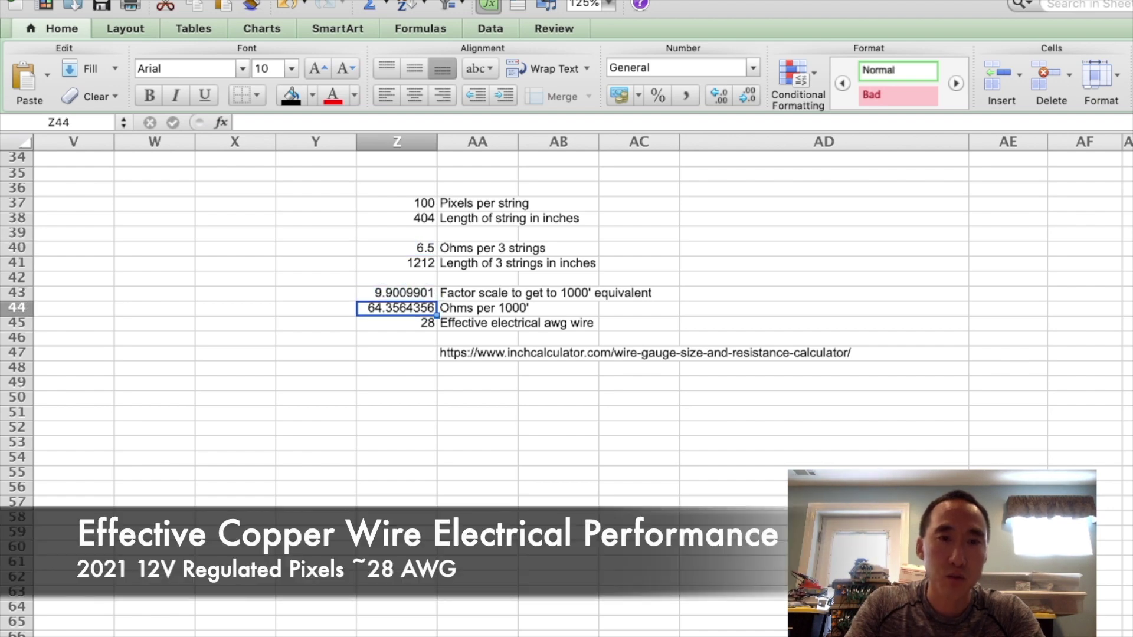
{"action": "left_click", "coordinate": [397, 323]}
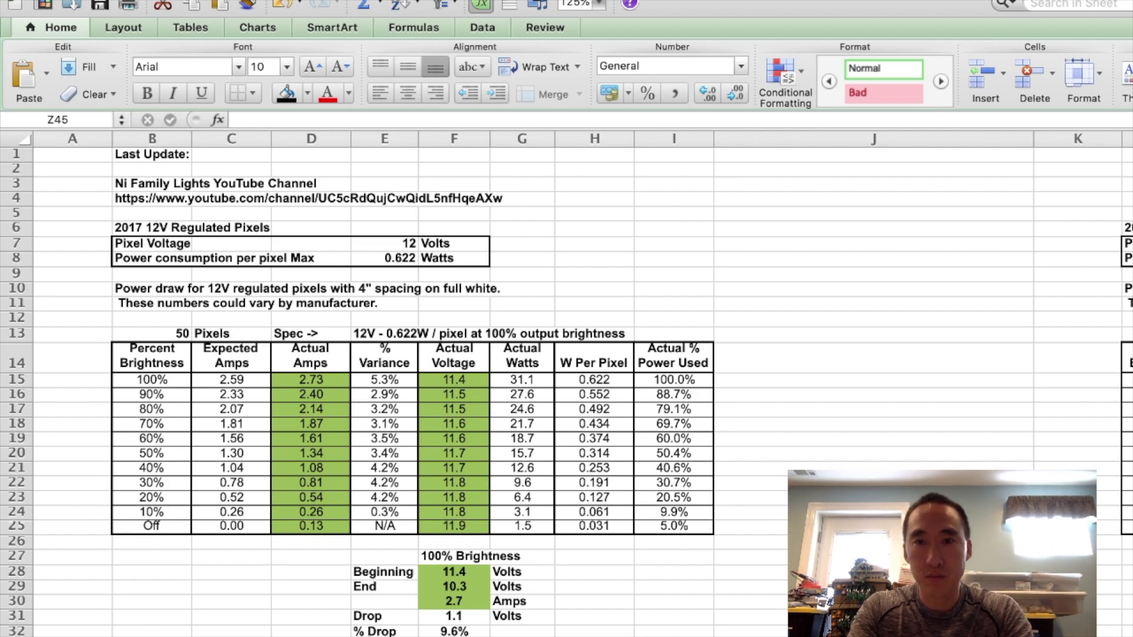
- Check the actual amps, voltage and watts at 100% brightness in the 2020 12V Regulated Pixels power table
{"action": "scroll", "coordinate": [582, 384], "scroll_direction": "right", "scroll_amount": 6}
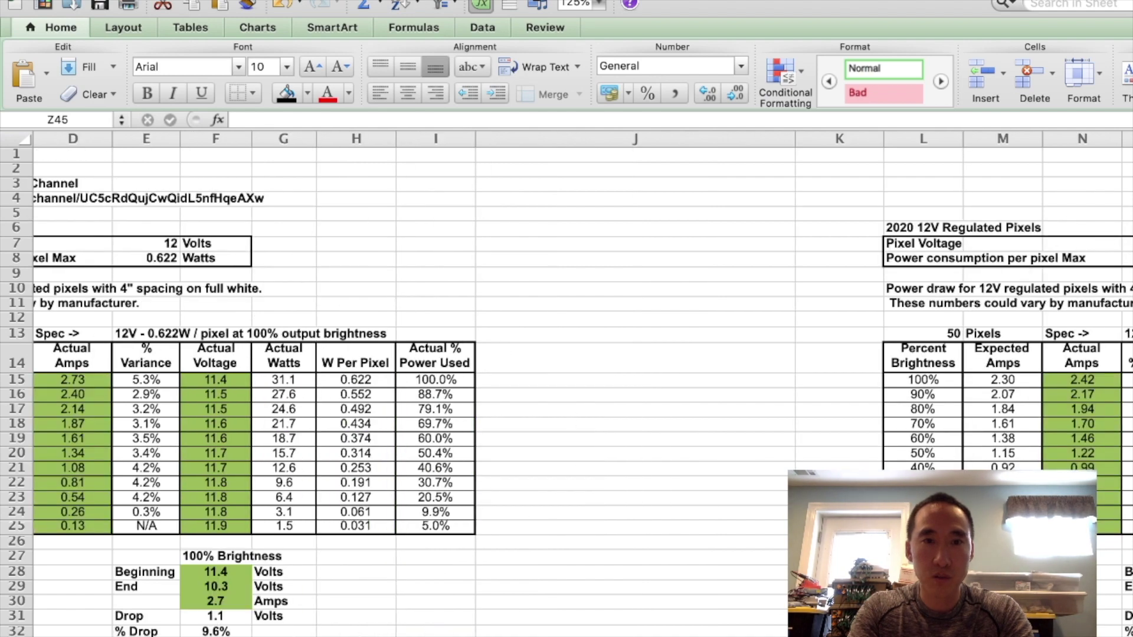
{"action": "scroll", "coordinate": [566, 383], "scroll_direction": "right", "scroll_amount": 3}
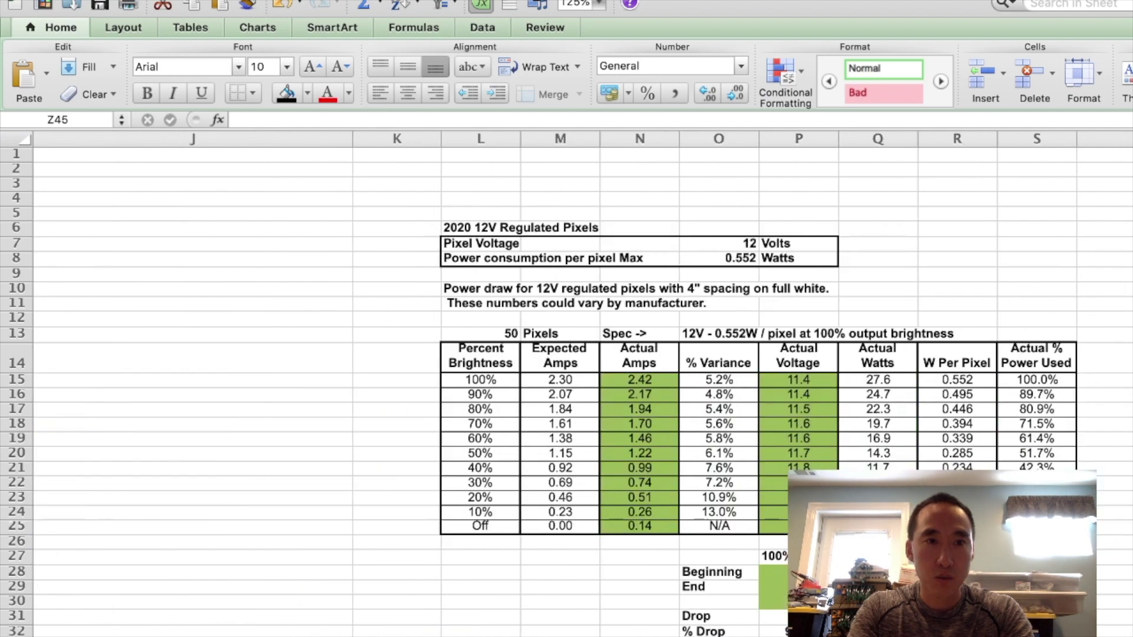
{"action": "scroll", "coordinate": [567, 383], "scroll_direction": "right", "scroll_amount": 2}
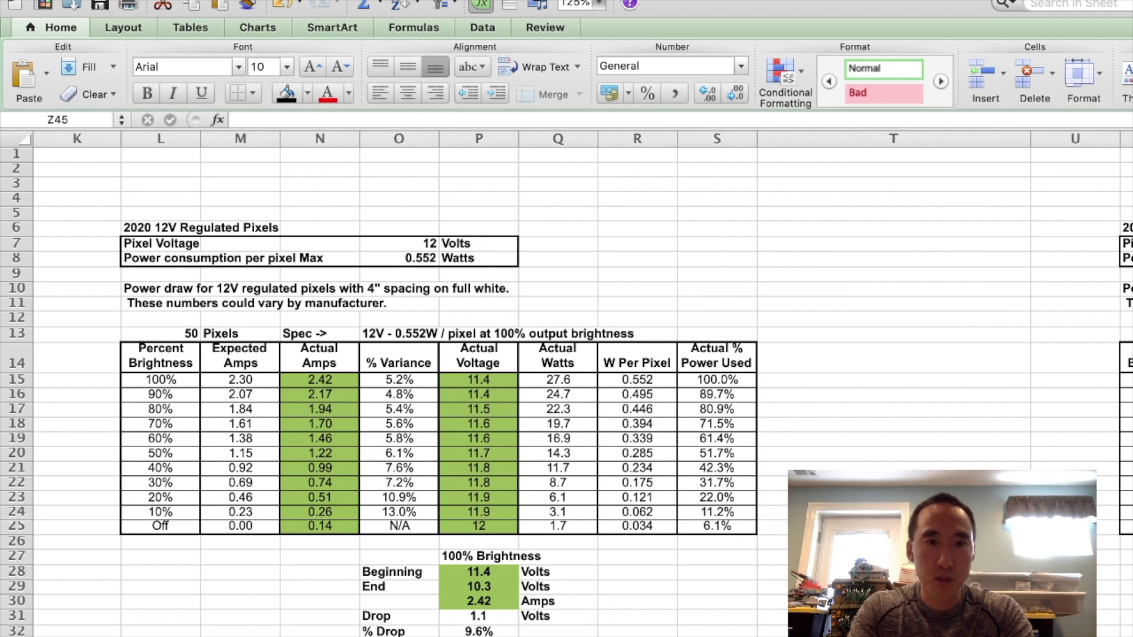
{"action": "left_click", "coordinate": [319, 380]}
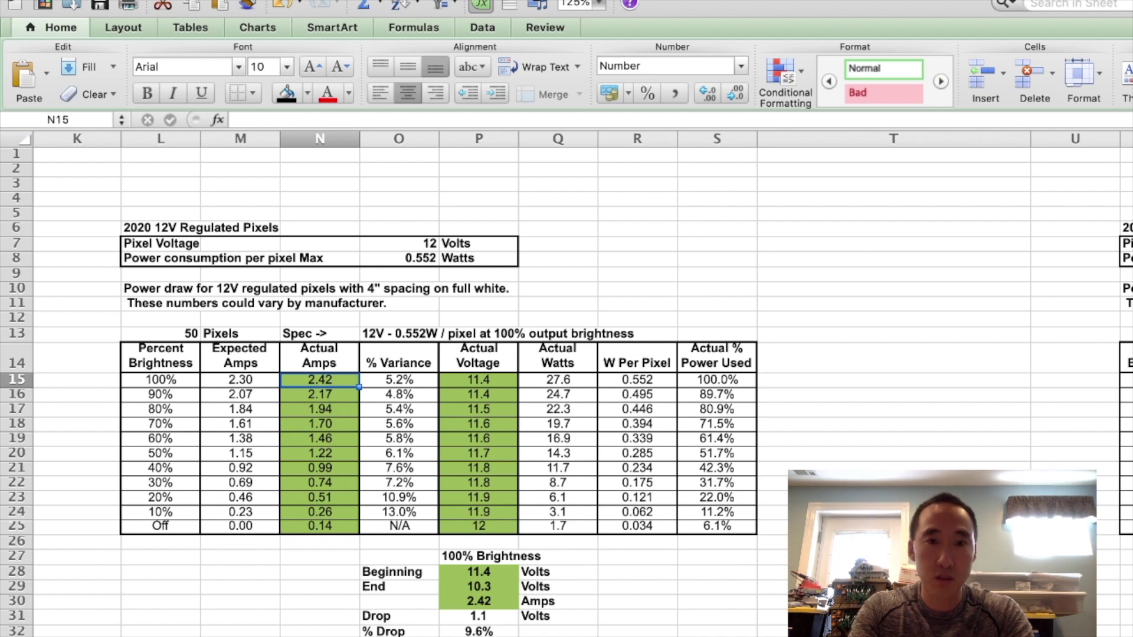
{"action": "left_click", "coordinate": [478, 380]}
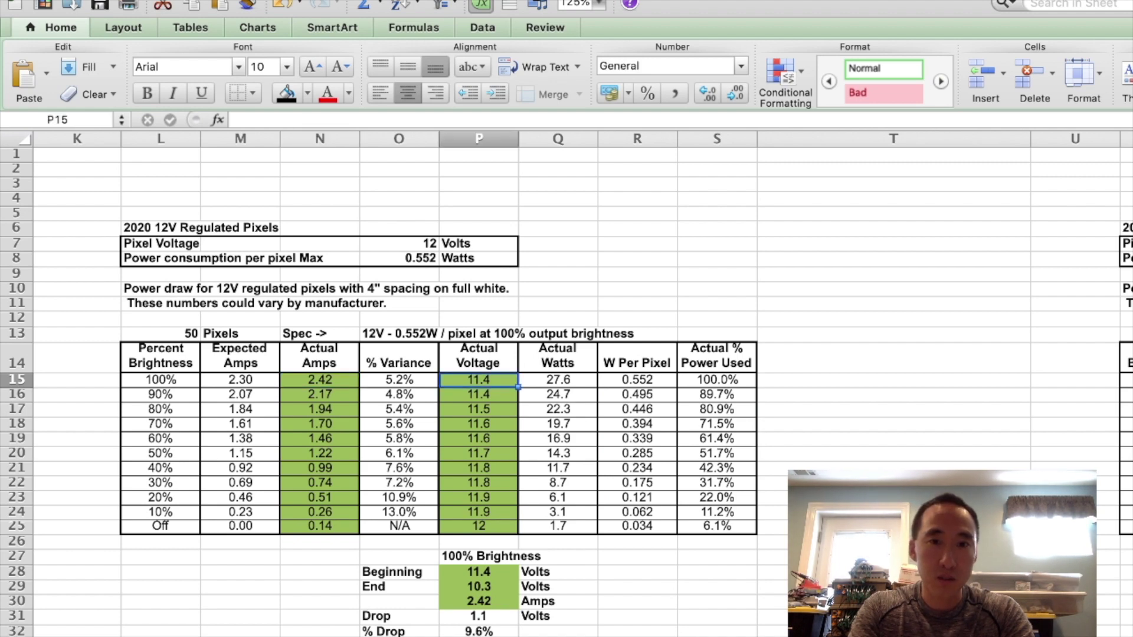
{"action": "left_click", "coordinate": [557, 380]}
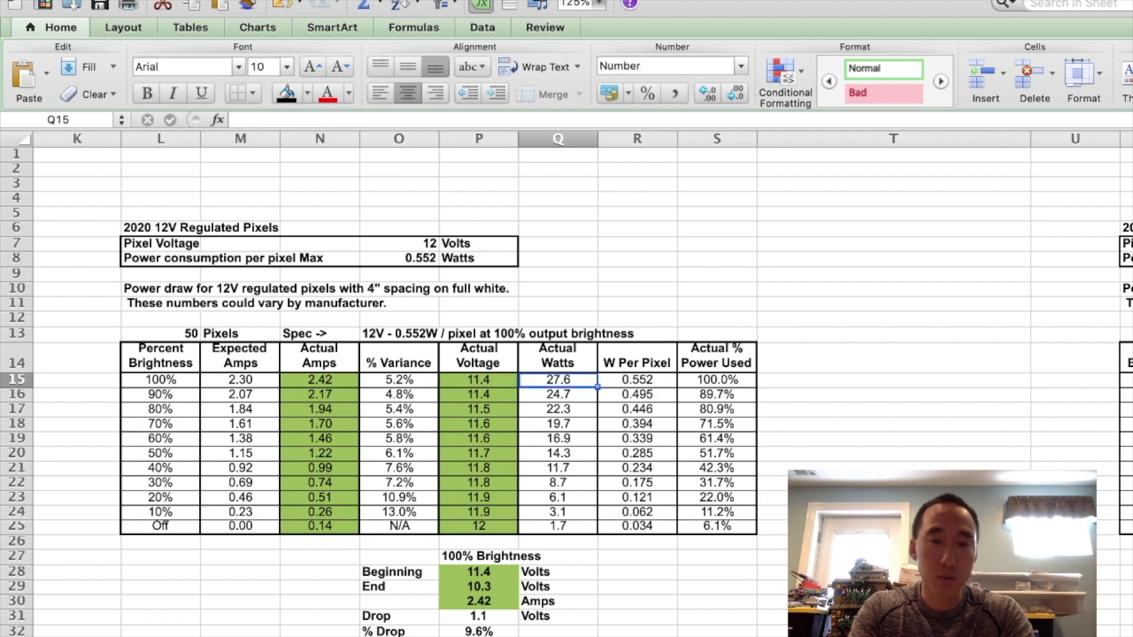
- Review watts per pixel at 100% brightness and the actual percentage of power used down to Off in the 2020 12V Regulated Pixels table
{"action": "left_click", "coordinate": [637, 380]}
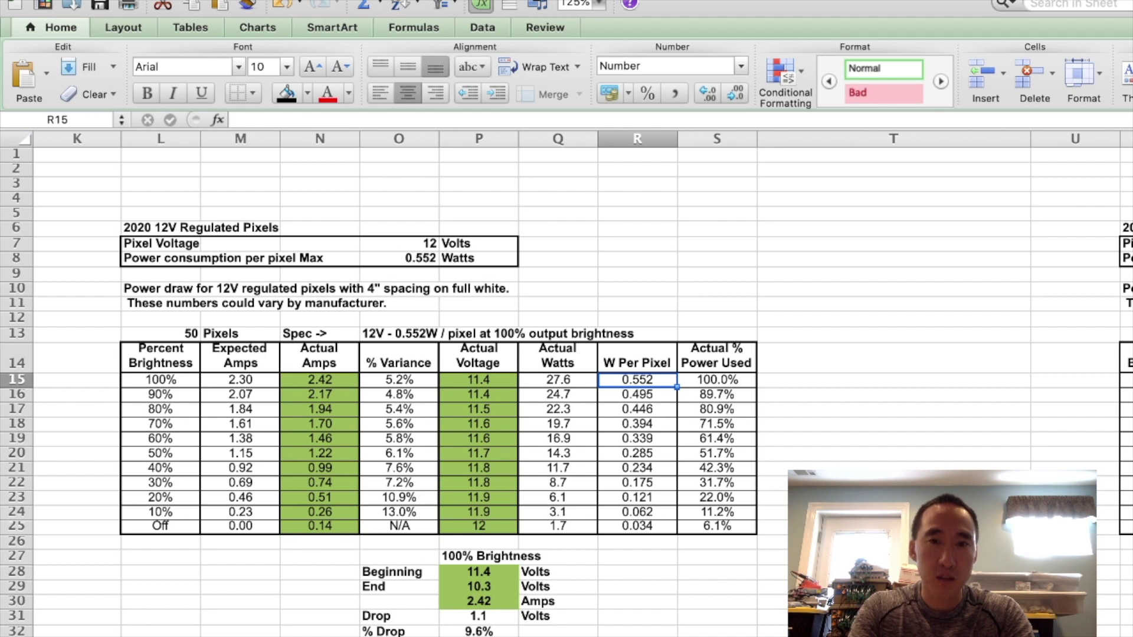
{"action": "left_click", "coordinate": [717, 380]}
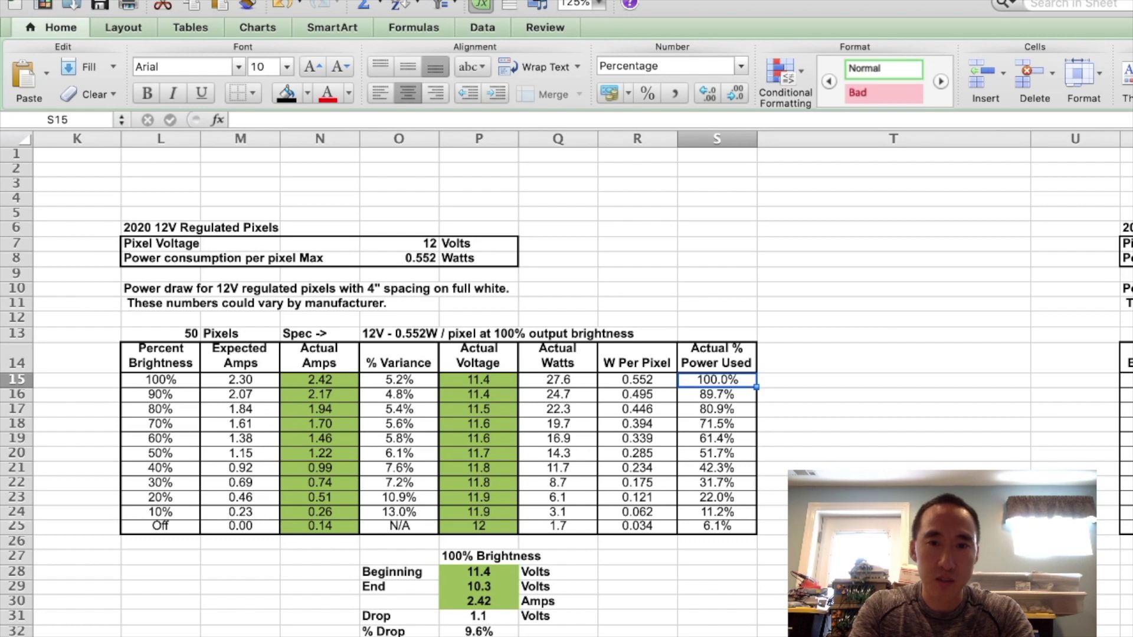
{"action": "key", "text": "Down"}
{"action": "key", "text": "Down"}
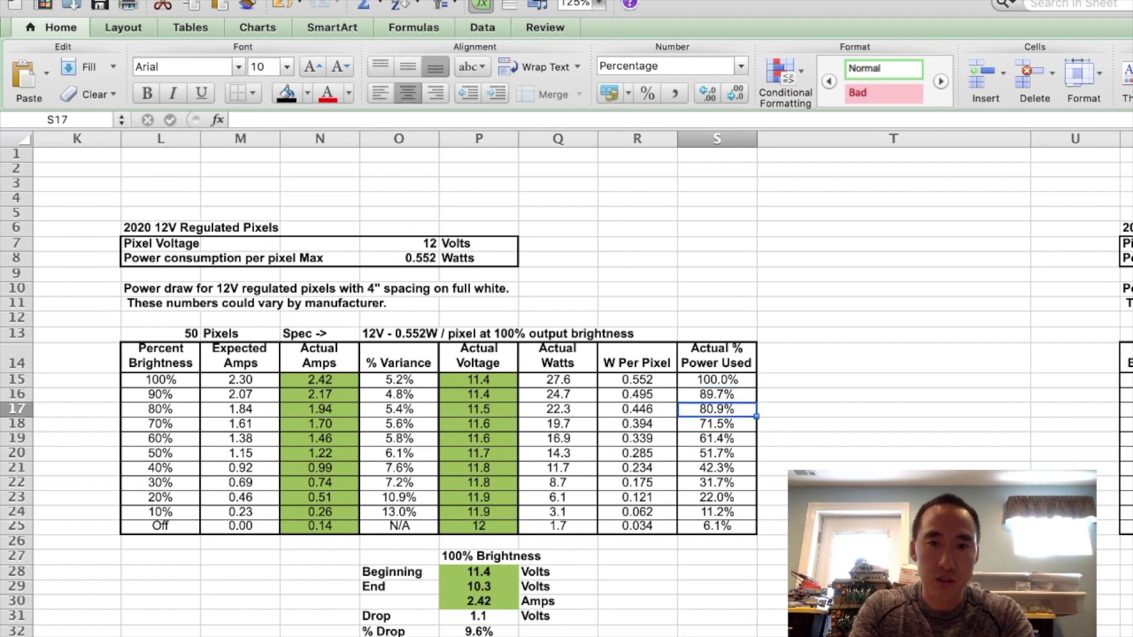
{"action": "key", "text": "Down"}
{"action": "key", "text": "Down"}
{"action": "key", "text": "Down"}
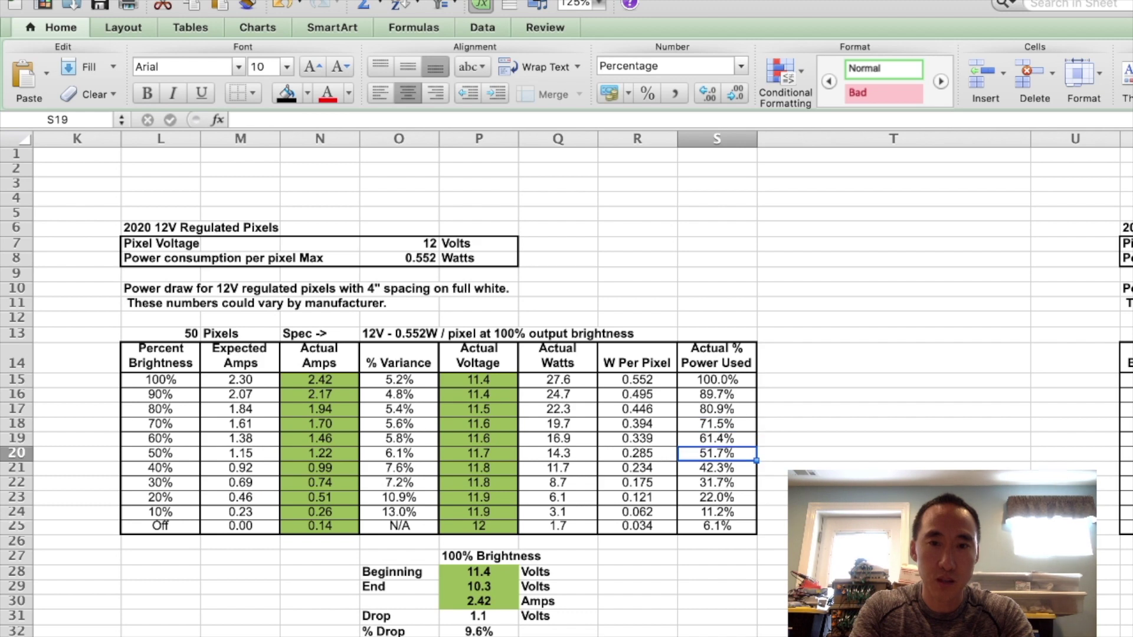
{"action": "key", "text": "Down"}
{"action": "key", "text": "Down"}
{"action": "key", "text": "Down"}
{"action": "key", "text": "Down"}
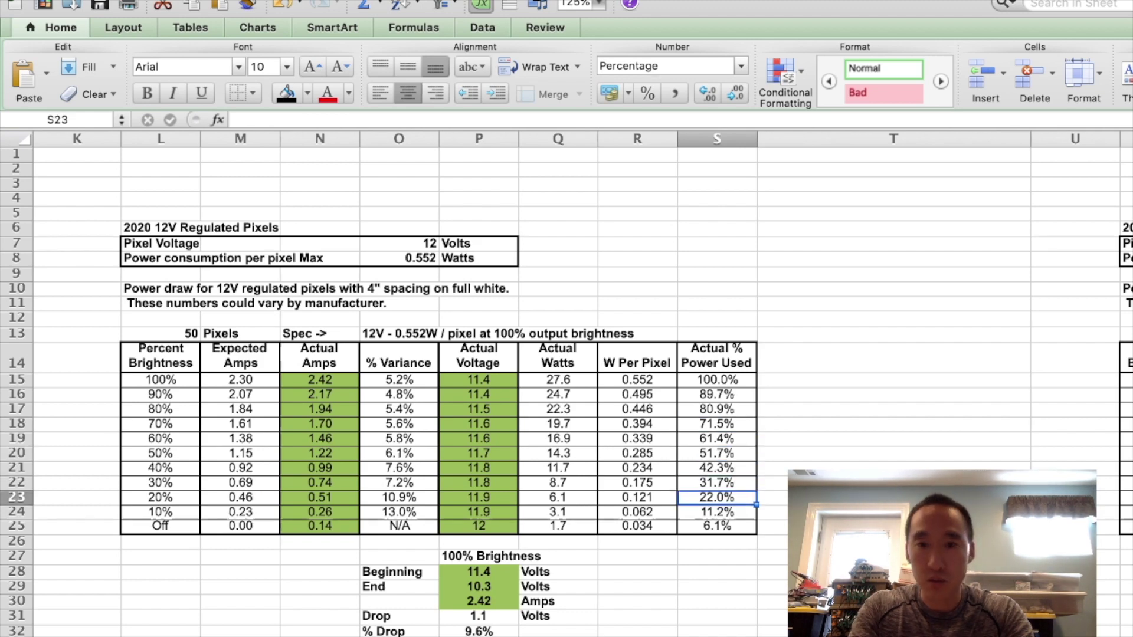
{"action": "key", "text": "Down"}
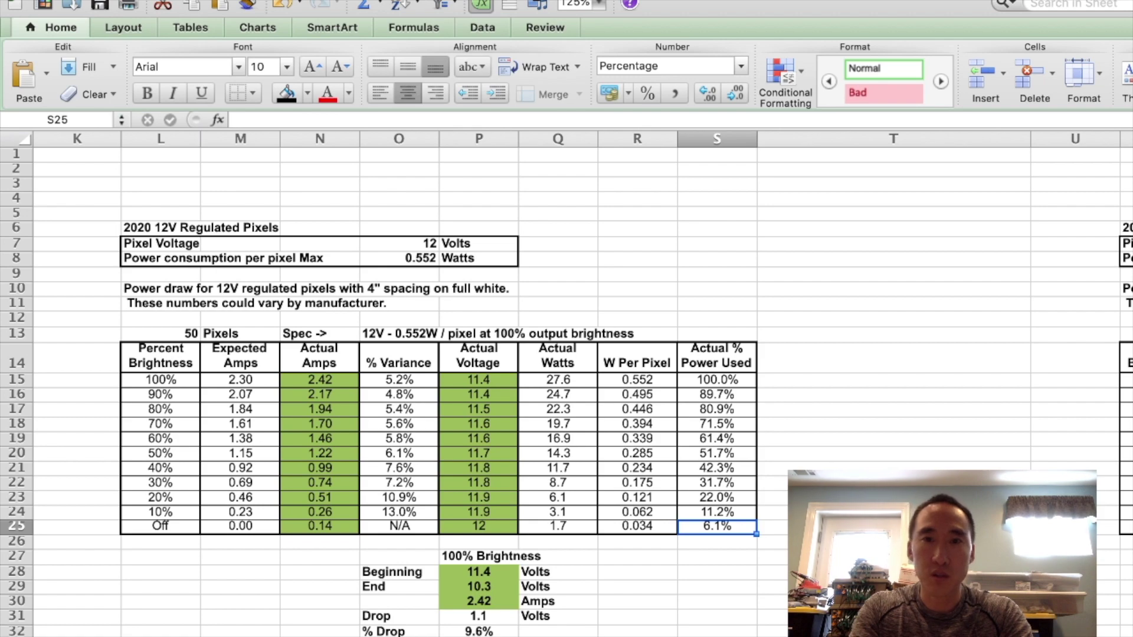
- Check actual amps, actual watts, watts per pixel and power used at 100% brightness in the 2021 12V Regulated Pixels table
{"action": "scroll", "coordinate": [566, 383], "scroll_direction": "right", "scroll_amount": 5}
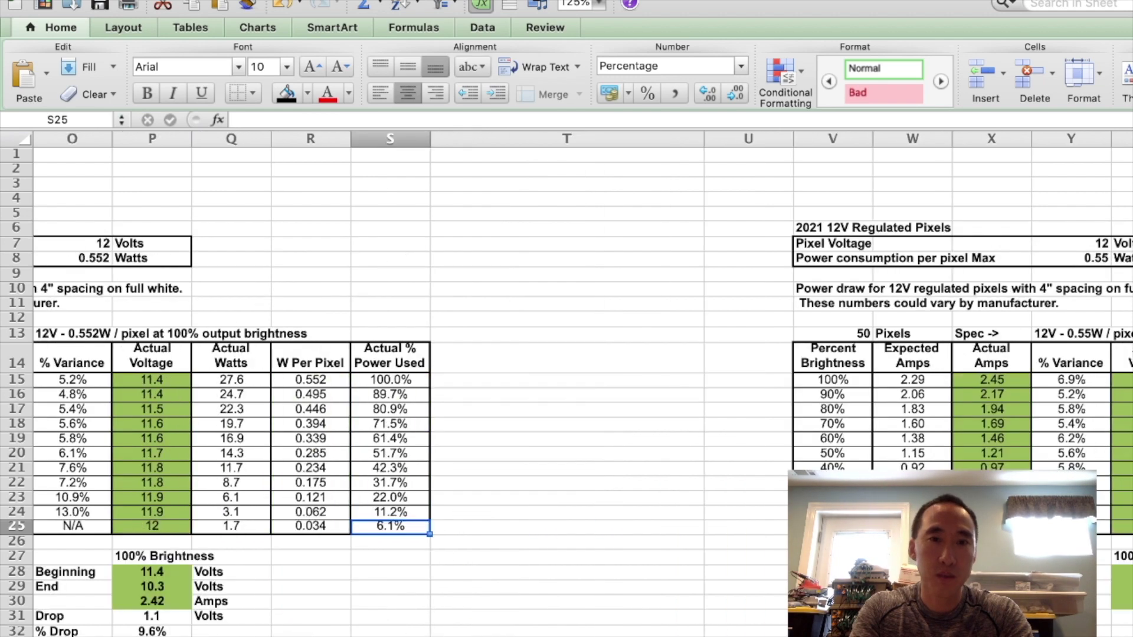
{"action": "scroll", "coordinate": [566, 383], "scroll_direction": "right", "scroll_amount": 2}
{"action": "scroll", "coordinate": [567, 384], "scroll_direction": "right", "scroll_amount": 1}
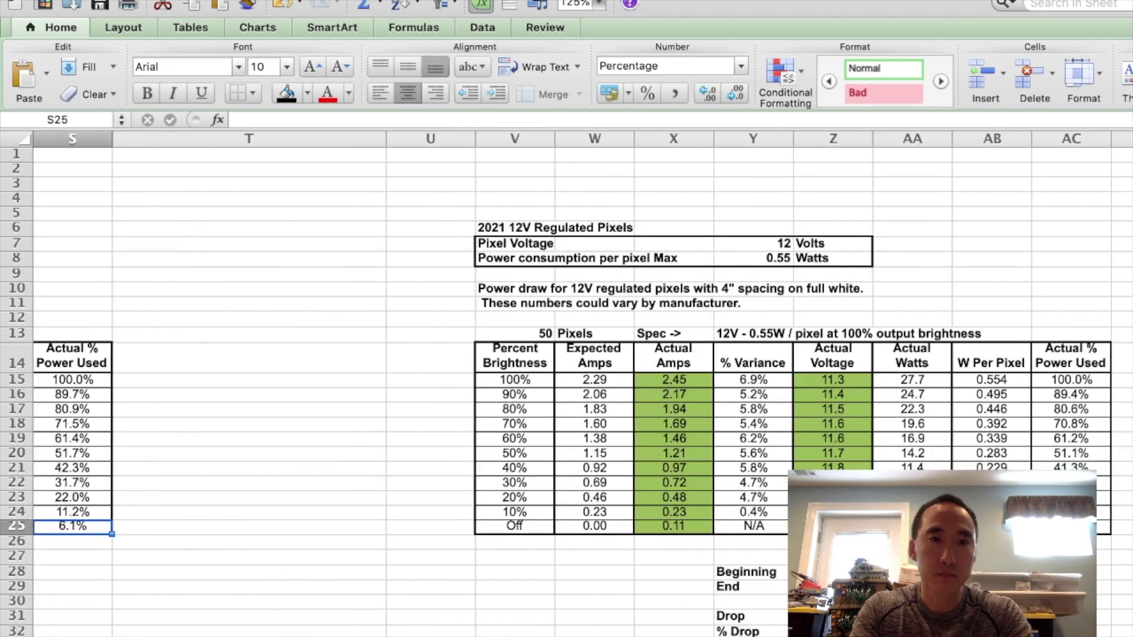
{"action": "scroll", "coordinate": [566, 383], "scroll_direction": "right", "scroll_amount": 1}
{"action": "scroll", "coordinate": [566, 384], "scroll_direction": "right", "scroll_amount": 2}
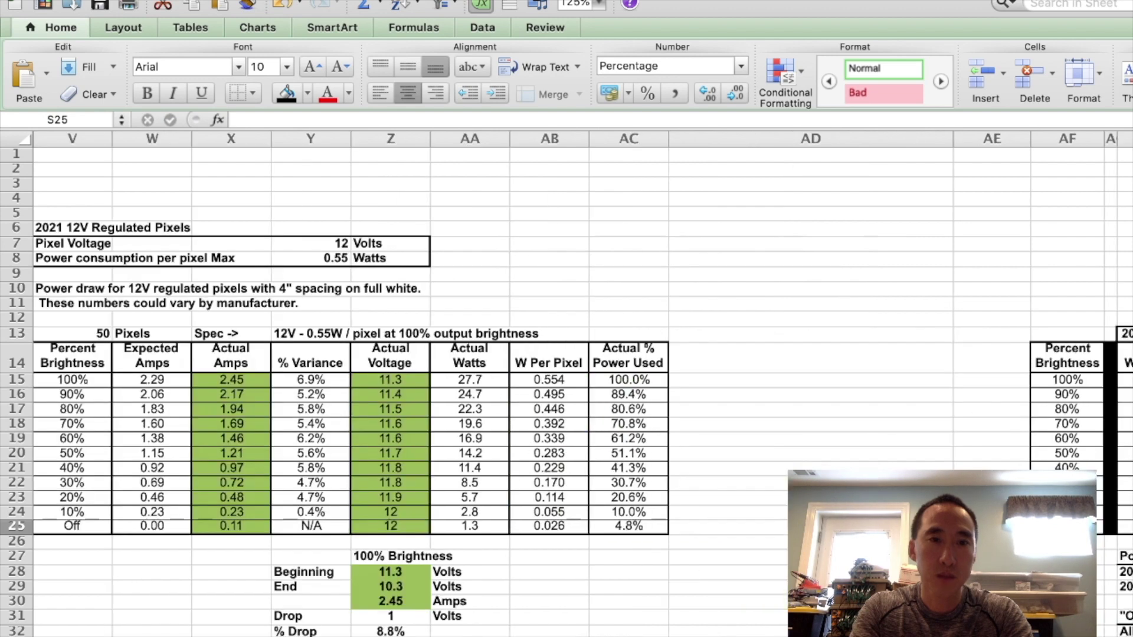
{"action": "scroll", "coordinate": [566, 384], "scroll_direction": "left", "scroll_amount": 1}
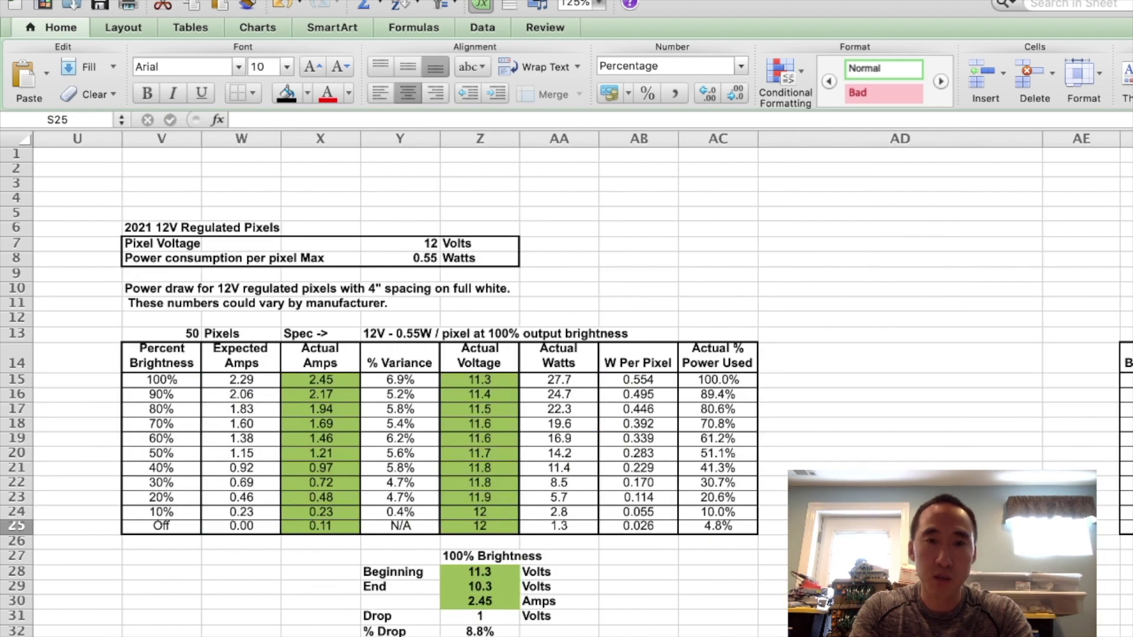
{"action": "left_click", "coordinate": [320, 380]}
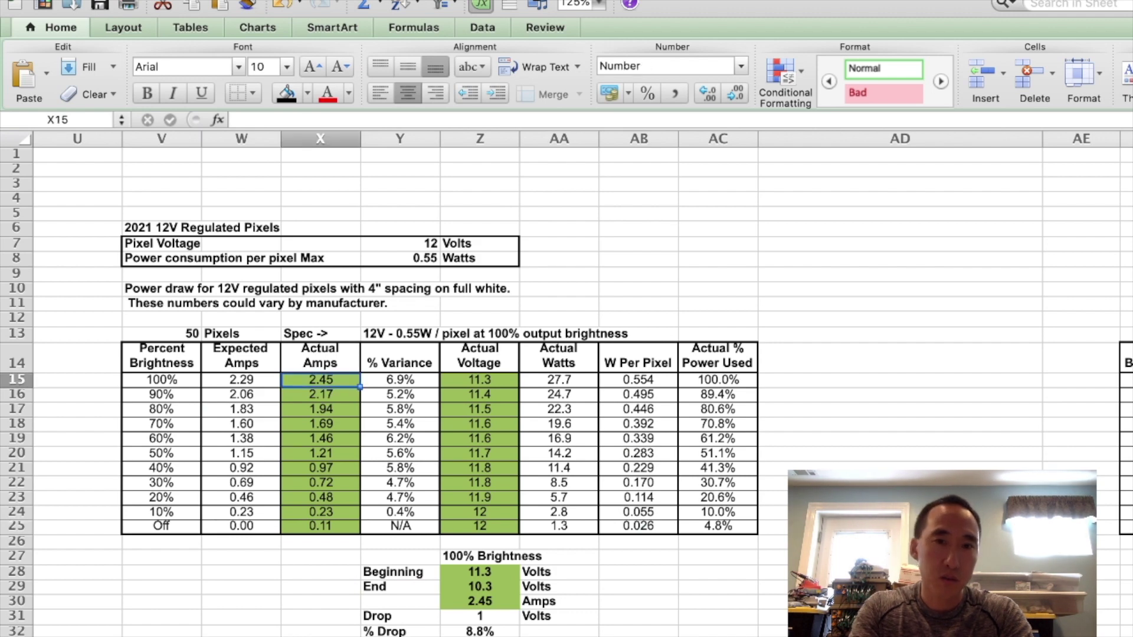
{"action": "left_click", "coordinate": [558, 380]}
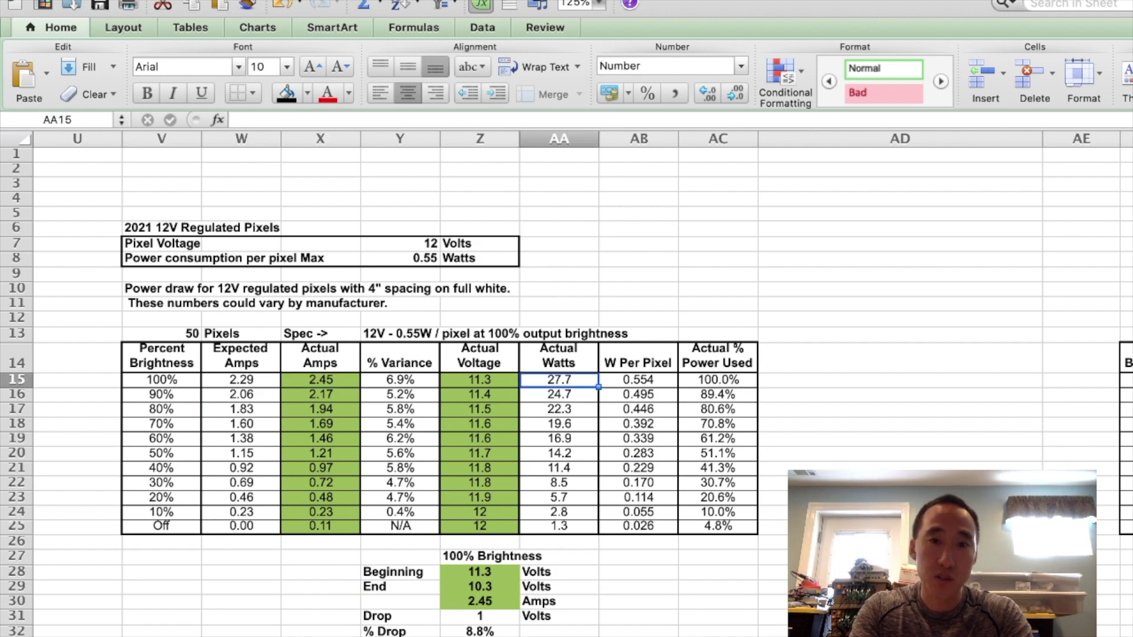
{"action": "left_click", "coordinate": [638, 379]}
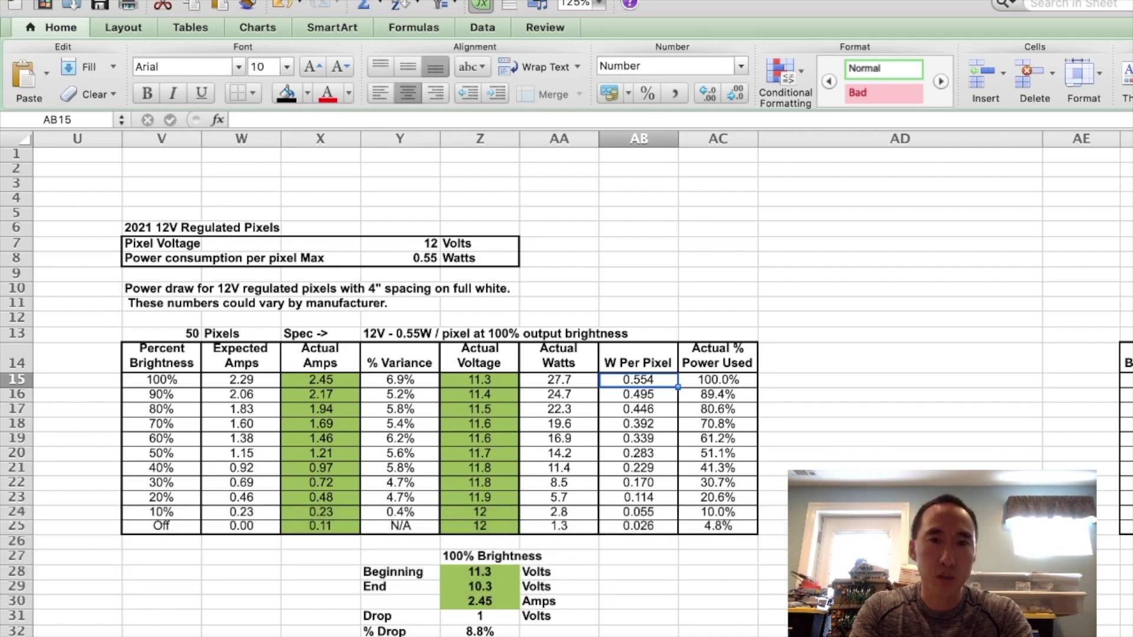
{"action": "left_click", "coordinate": [718, 379]}
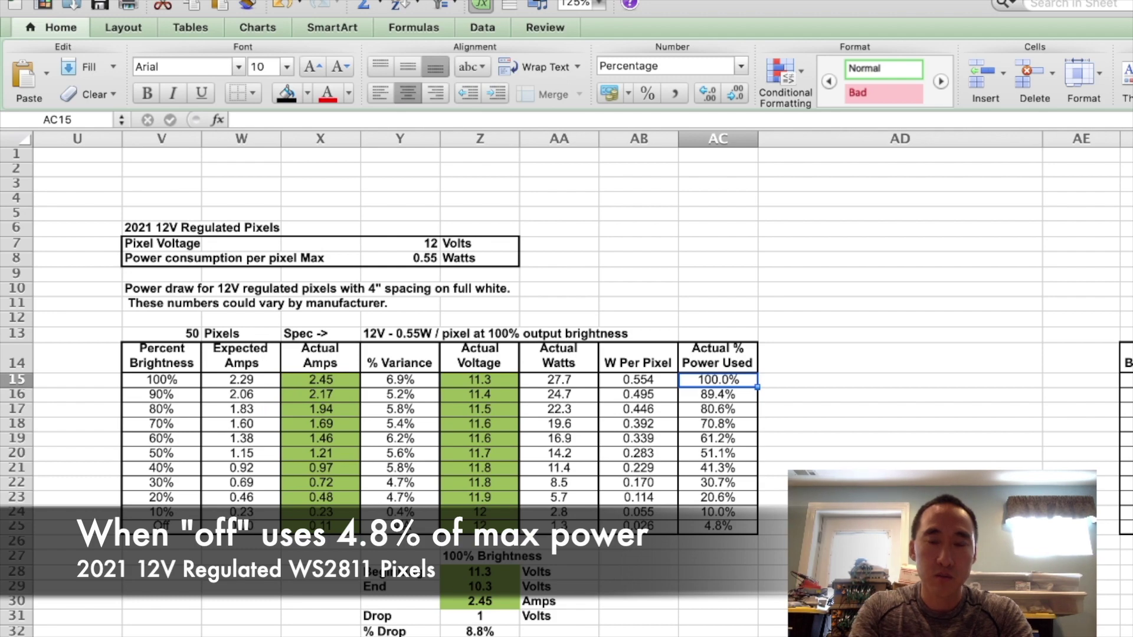
- Examine the side-by-side comparison table, highlighting the 2017, 2020 and 2021 12V Regulated Pixels blocks one after another
{"action": "scroll", "coordinate": [566, 383], "scroll_direction": "right", "scroll_amount": 5}
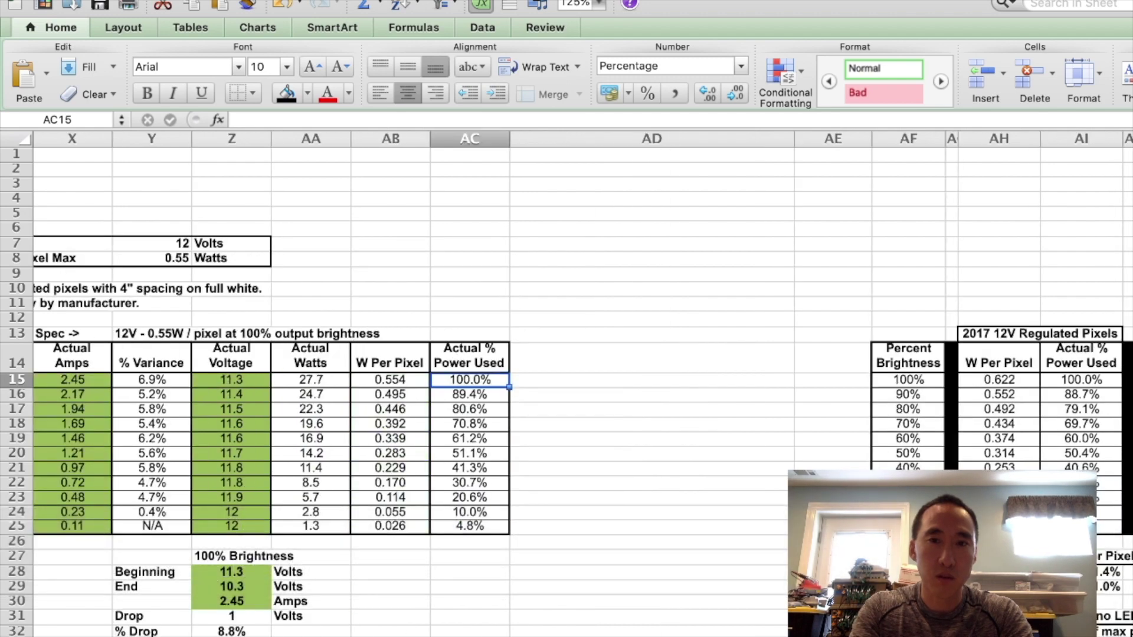
{"action": "scroll", "coordinate": [567, 384], "scroll_direction": "right", "scroll_amount": 5}
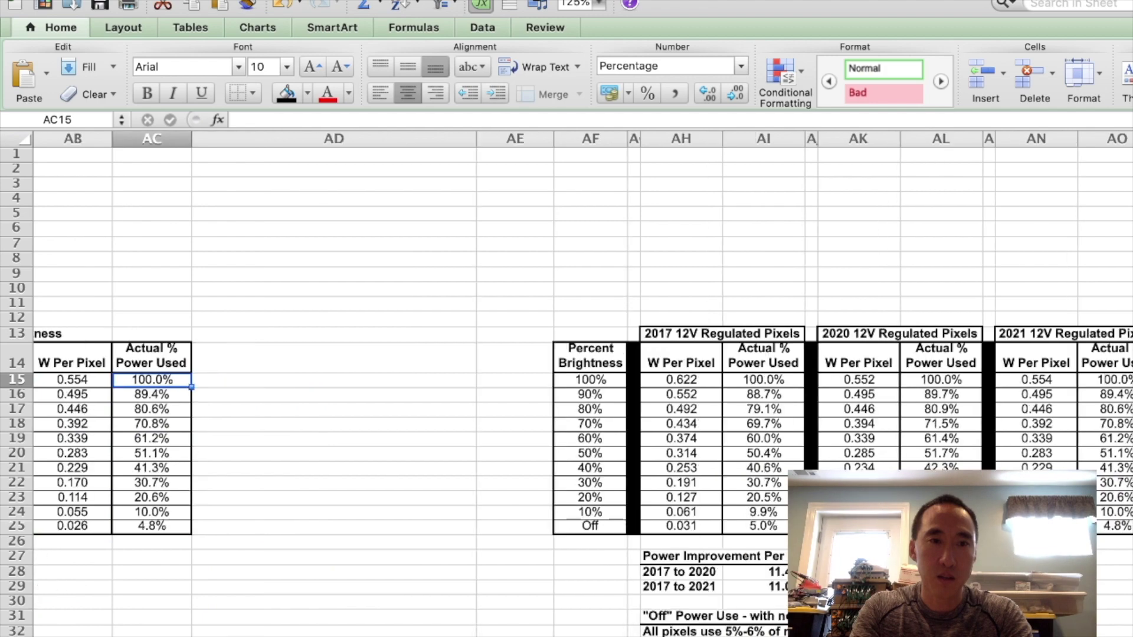
{"action": "scroll", "coordinate": [566, 384], "scroll_direction": "right", "scroll_amount": 3}
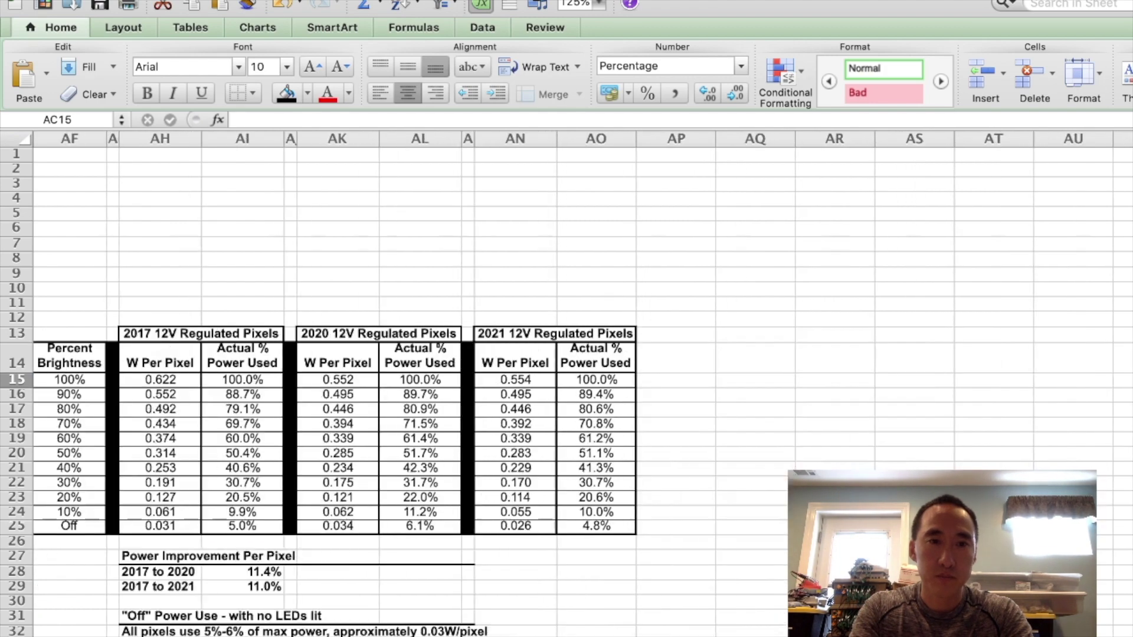
{"action": "scroll", "coordinate": [567, 383], "scroll_direction": "left", "scroll_amount": 3}
{"action": "scroll", "coordinate": [566, 383], "scroll_direction": "right", "scroll_amount": 3}
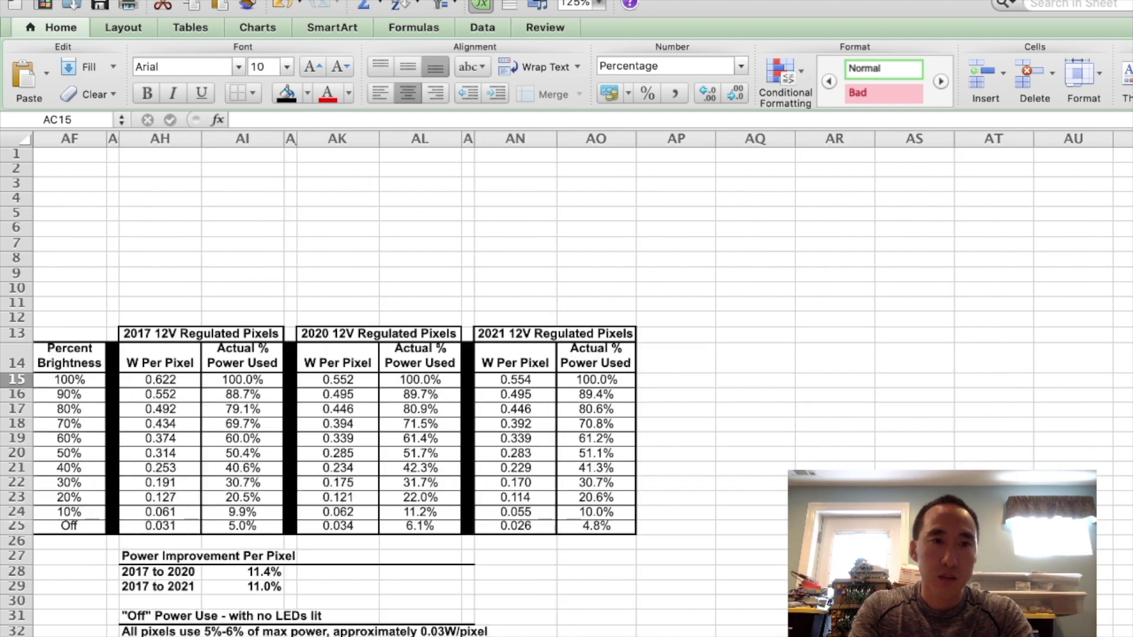
{"action": "scroll", "coordinate": [566, 383], "scroll_direction": "left", "scroll_amount": 1}
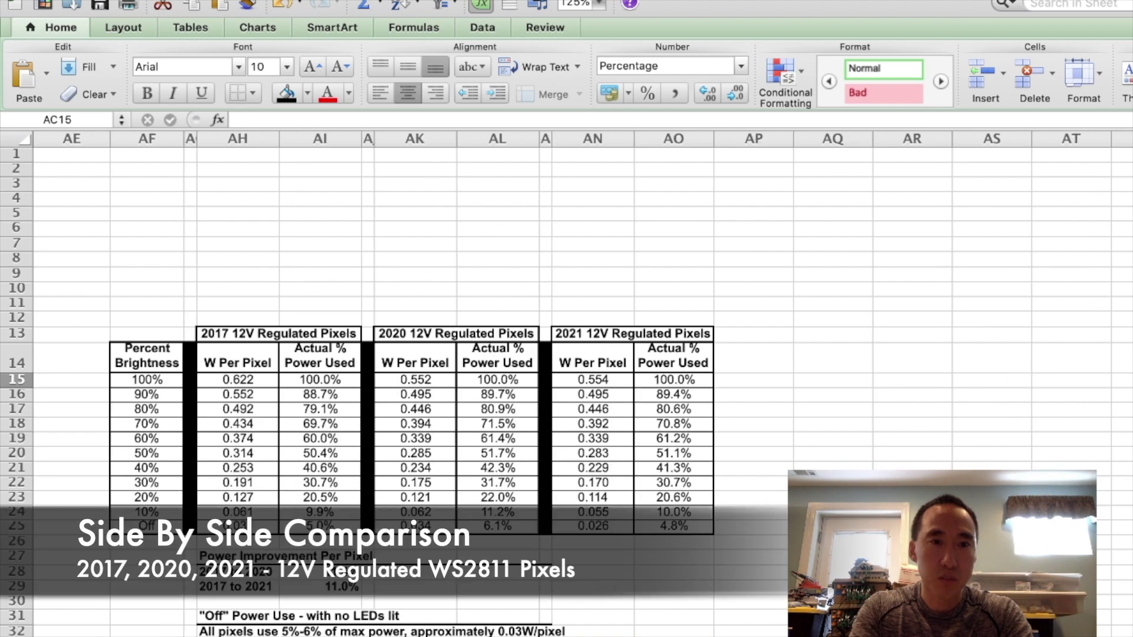
{"action": "left_click_drag", "start_coordinate": [278, 334], "coordinate": [319, 525]}
{"action": "left_click_drag", "start_coordinate": [415, 334], "coordinate": [497, 526]}
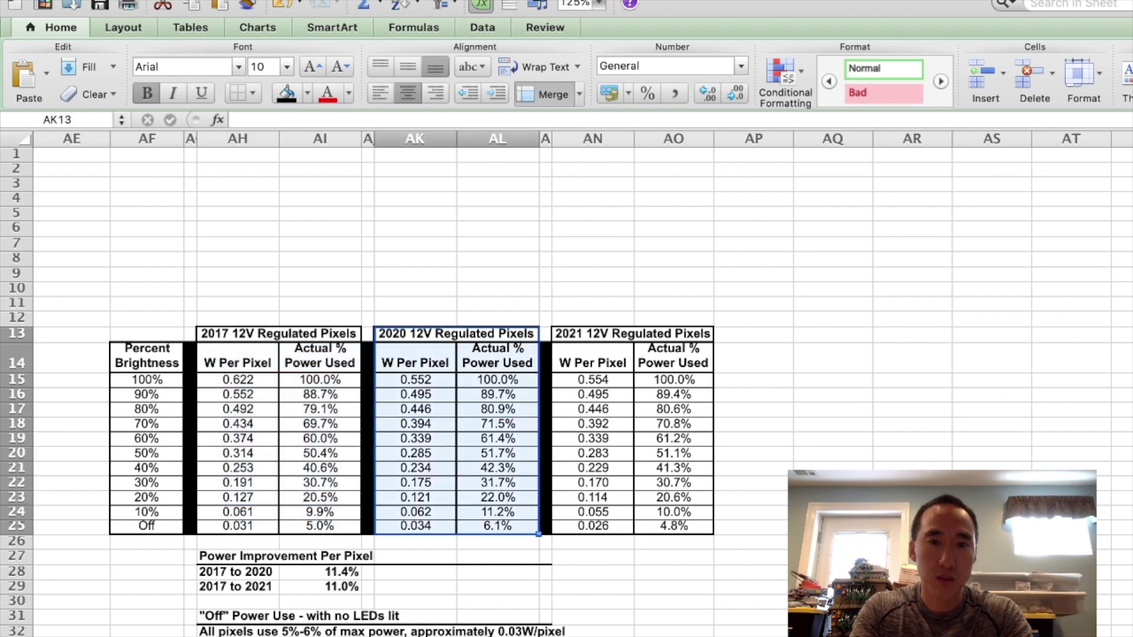
{"action": "left_click_drag", "start_coordinate": [593, 333], "coordinate": [673, 526]}
{"action": "left_click", "coordinate": [593, 542]}
- Compare watts per pixel at 100% brightness for 2017, 2020 and 2021 and check the 2017 to 2020 power improvement
{"action": "scroll", "coordinate": [566, 393], "scroll_direction": "down", "scroll_amount": 1}
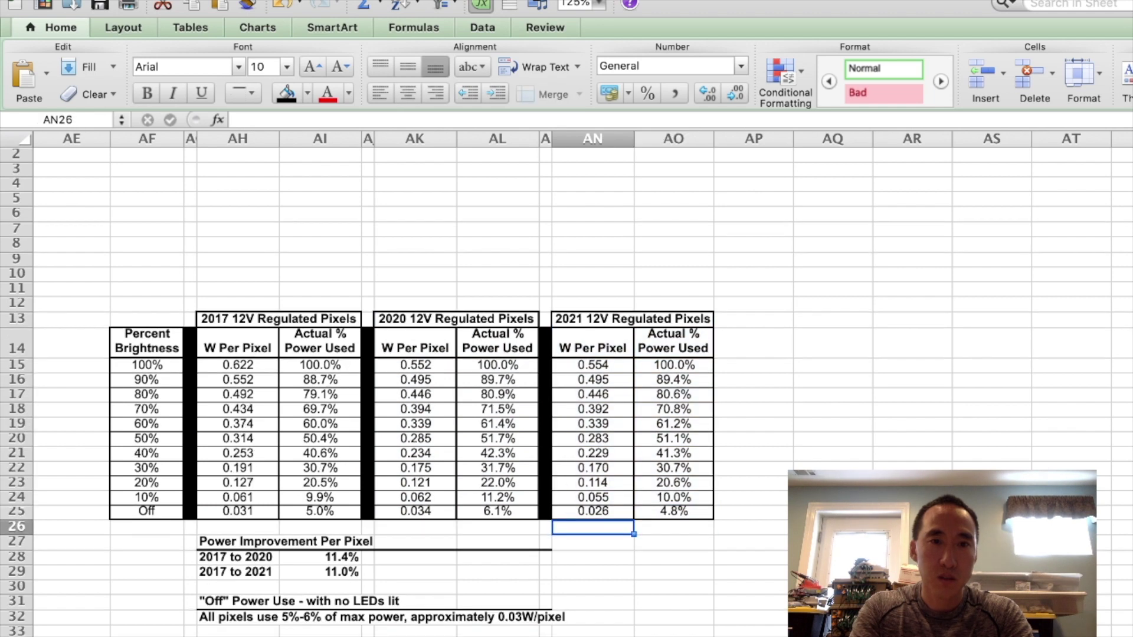
{"action": "scroll", "coordinate": [566, 393], "scroll_direction": "down", "scroll_amount": 5}
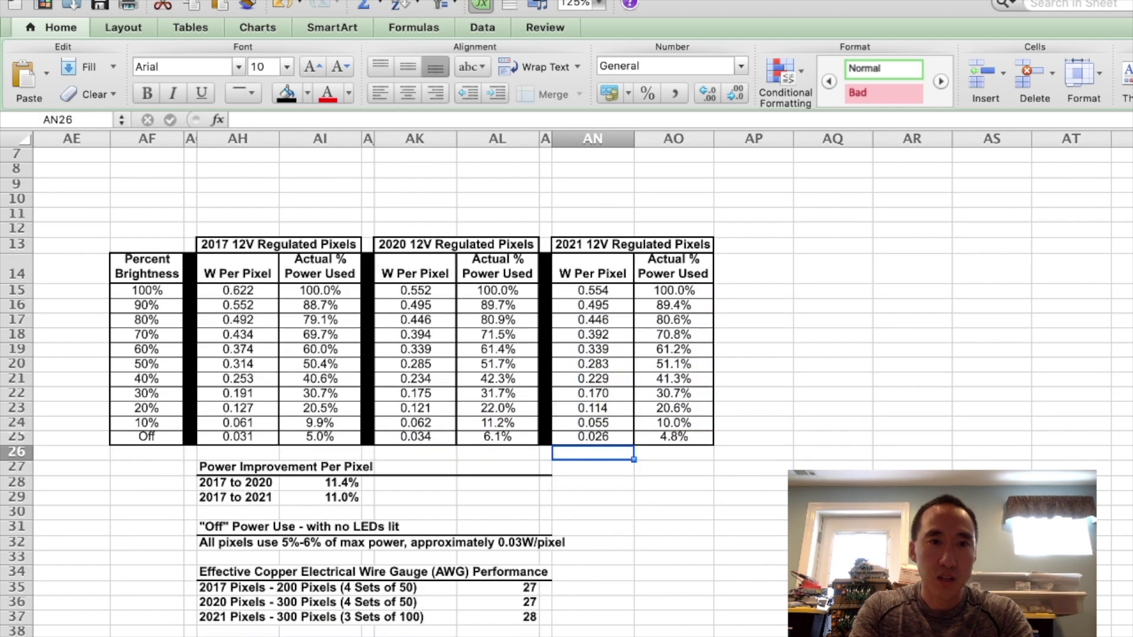
{"action": "scroll", "coordinate": [566, 393], "scroll_direction": "down", "scroll_amount": 2}
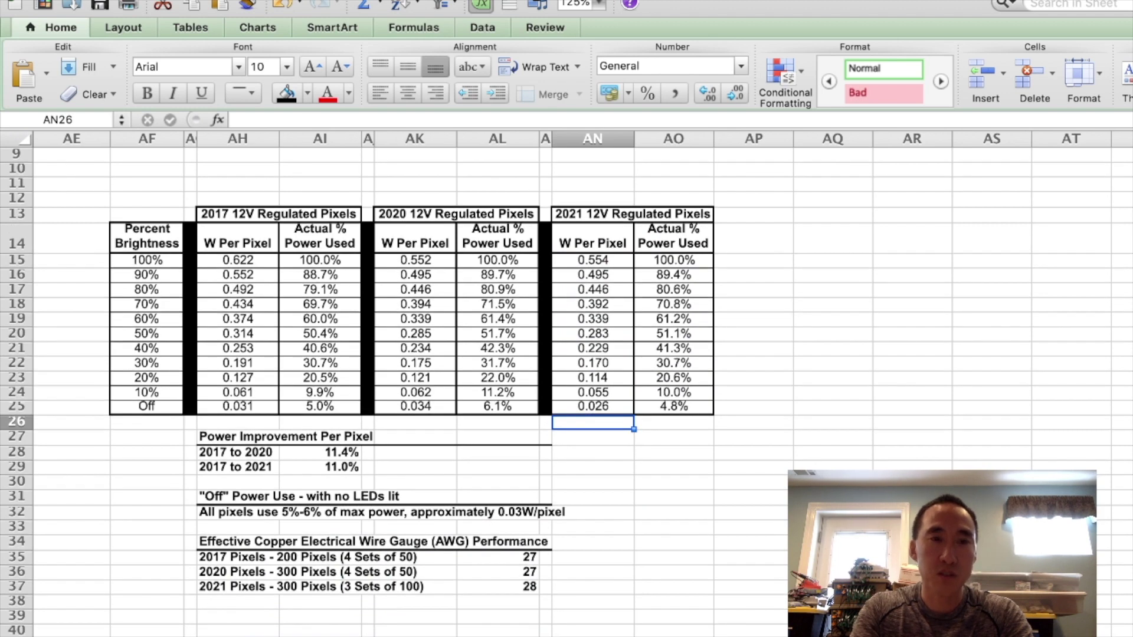
{"action": "left_click", "coordinate": [238, 260]}
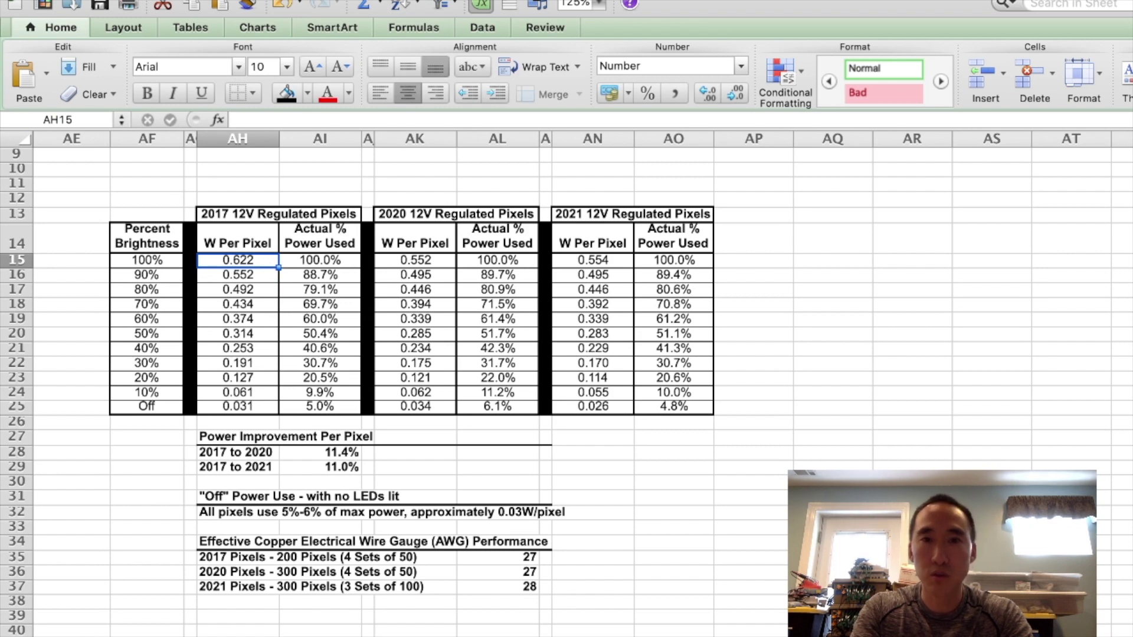
{"action": "left_click", "coordinate": [415, 260]}
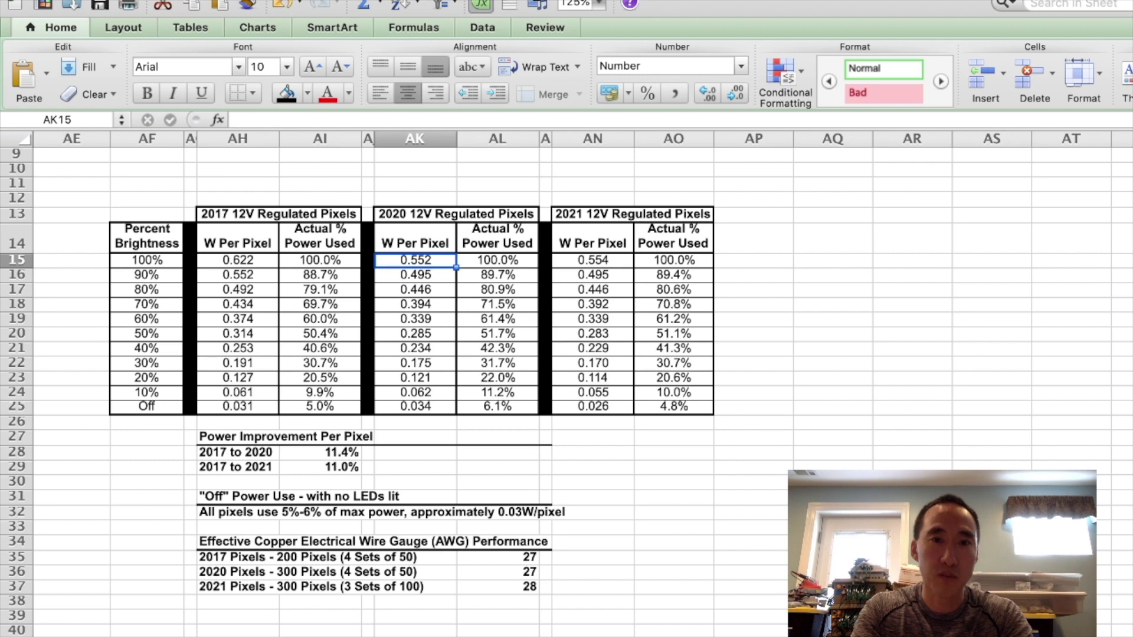
{"action": "left_click", "coordinate": [593, 260]}
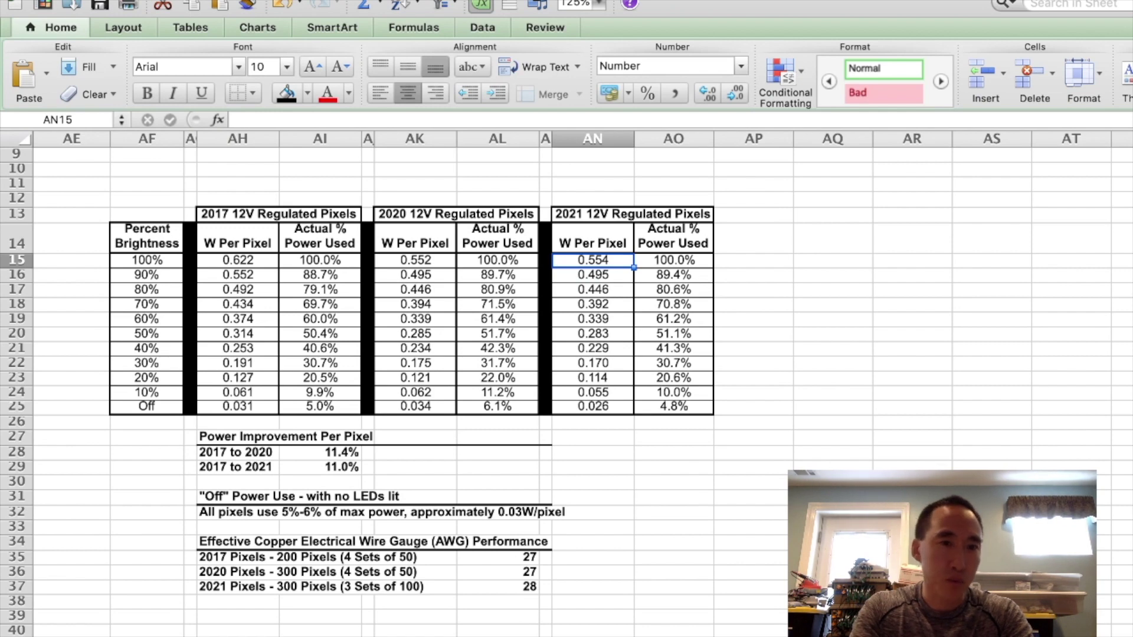
{"action": "left_click", "coordinate": [320, 453]}
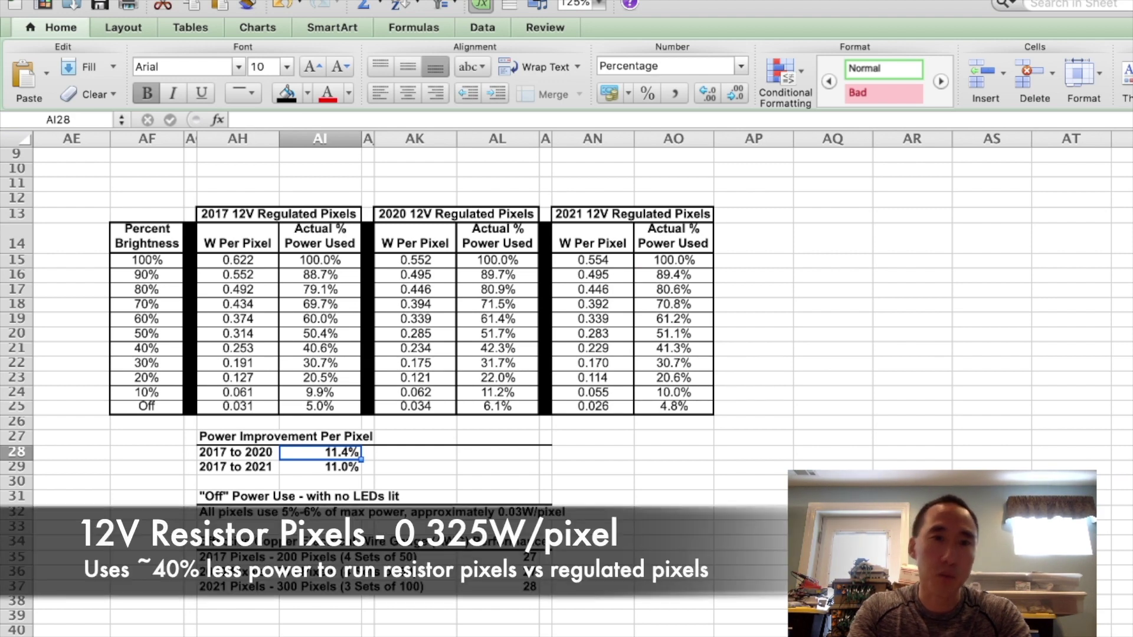
{"action": "left_click", "coordinate": [415, 260]}
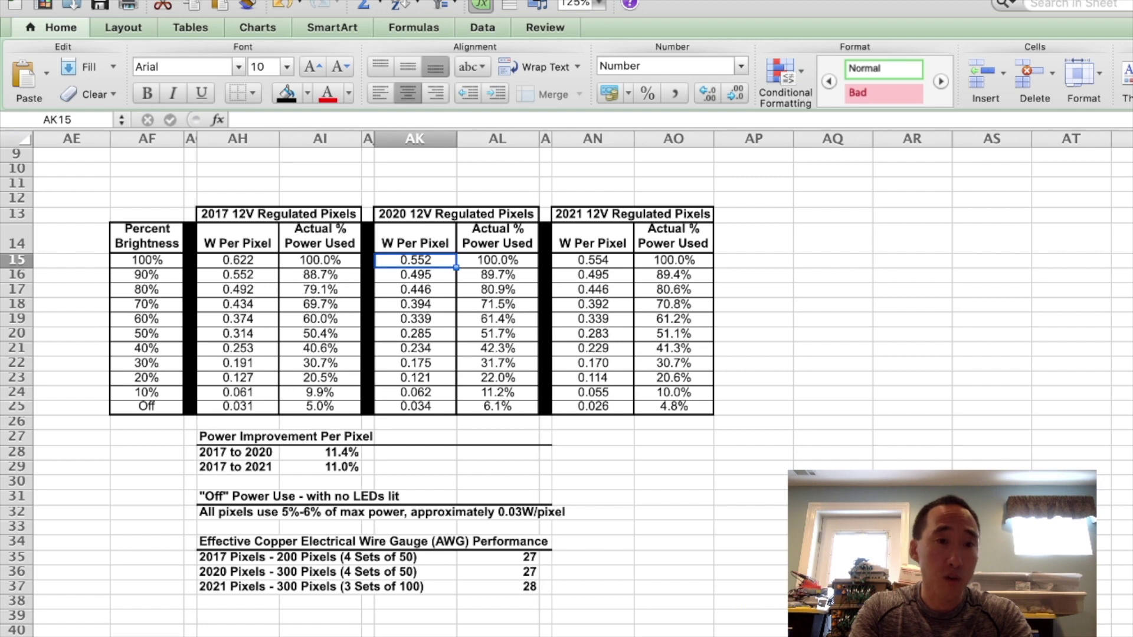
- Check the "Off" power use note against the Off row's actual percentage of power used for 2017, 2020 and 2021
{"action": "left_click", "coordinate": [238, 512]}
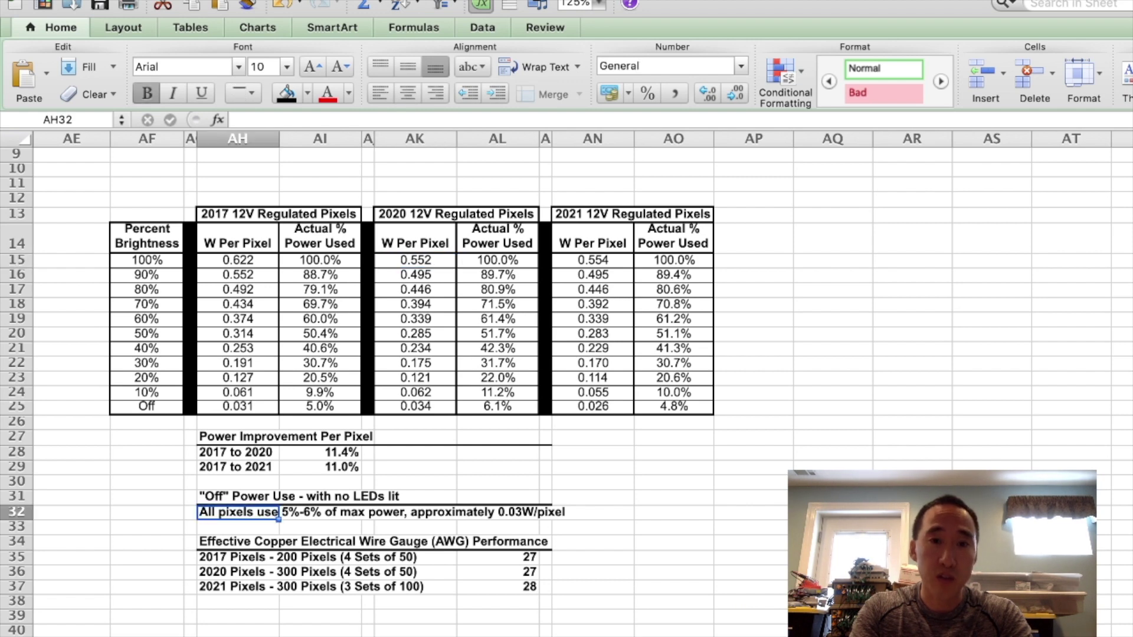
{"action": "left_click", "coordinate": [321, 406]}
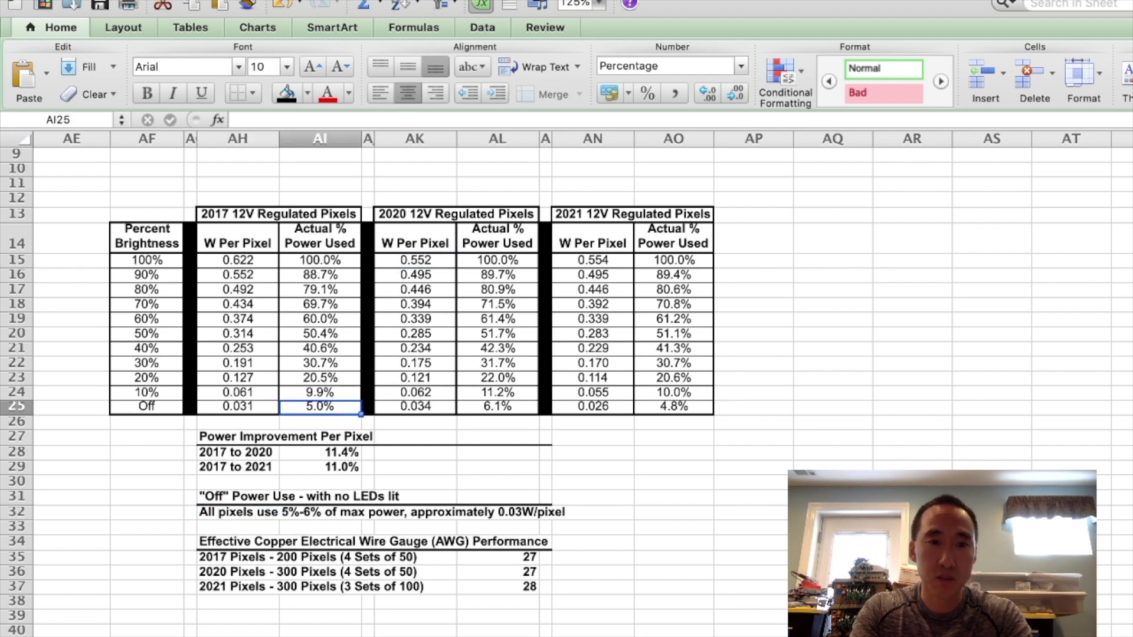
{"action": "left_click", "coordinate": [497, 406]}
{"action": "left_click", "coordinate": [673, 407]}
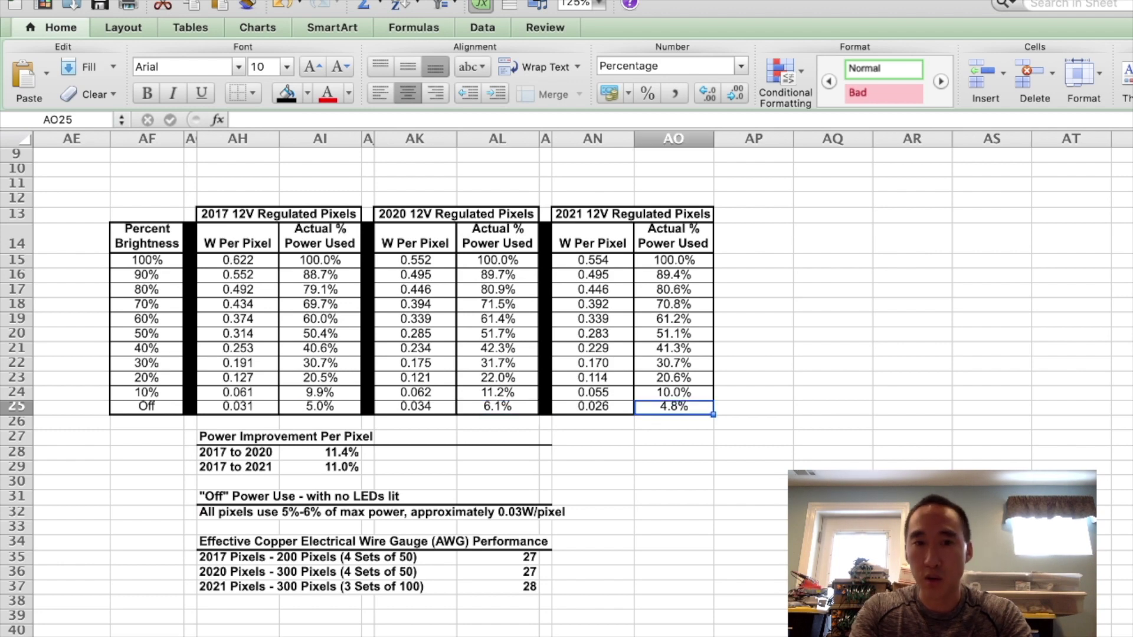
- Correct the 2020 line under Effective Copper Electrical Wire Gauge (AWG) Performance to "2020 Pixels - 300 Pixels (6 Sets of 50)"
{"action": "left_click", "coordinate": [238, 541]}
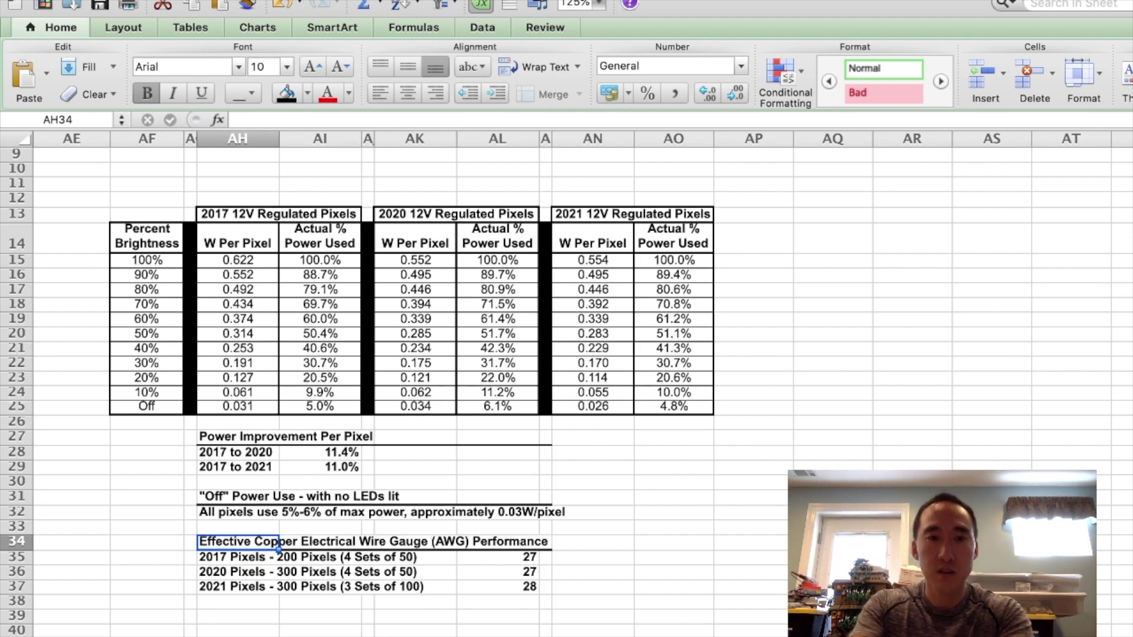
{"action": "left_click", "coordinate": [278, 573]}
{"action": "key", "text": "BackSpace"}
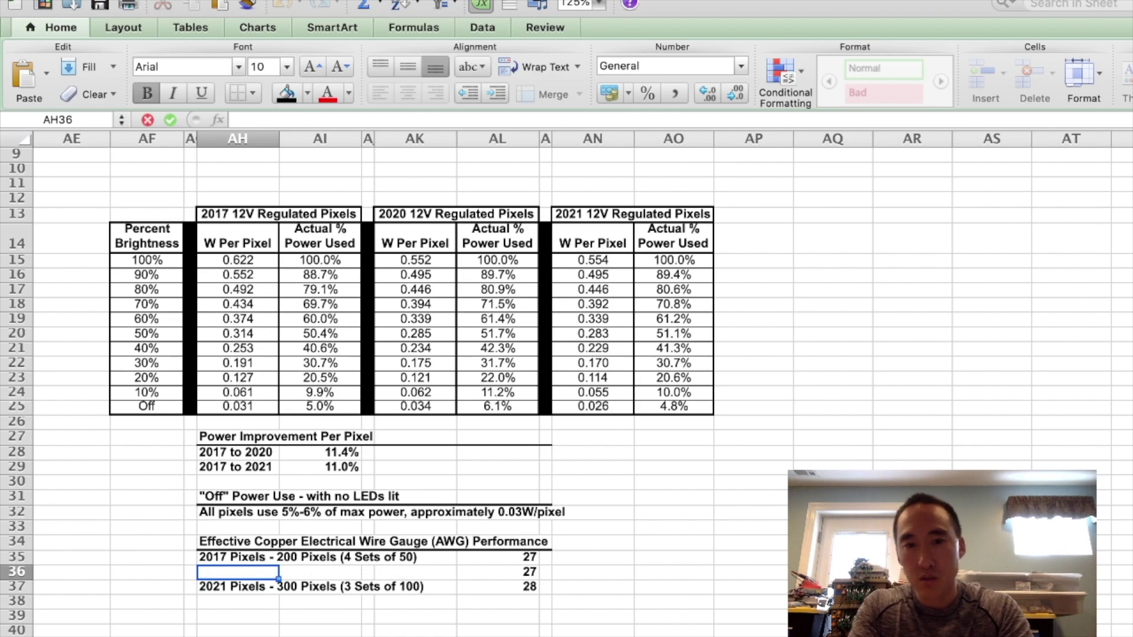
{"action": "key", "text": "Escape"}
{"action": "key", "text": "Down"}
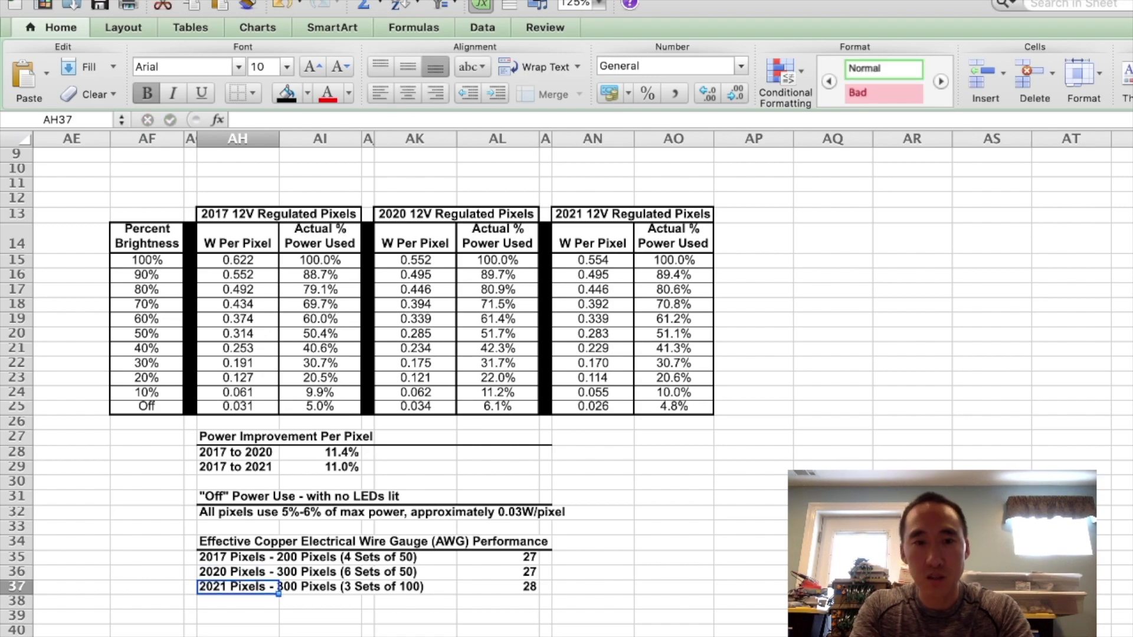